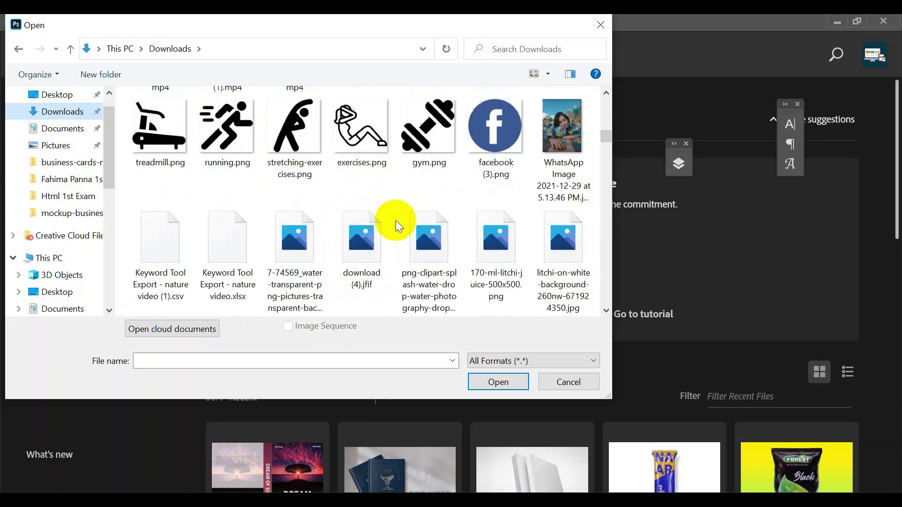
# Step: Open the WhatsApp woman-with-globe photo and pexels-yoss-traore-2607423.jpg from drive D:, then return to the WhatsApp image
pyautogui.click(557, 141)
pyautogui.click(502, 381)
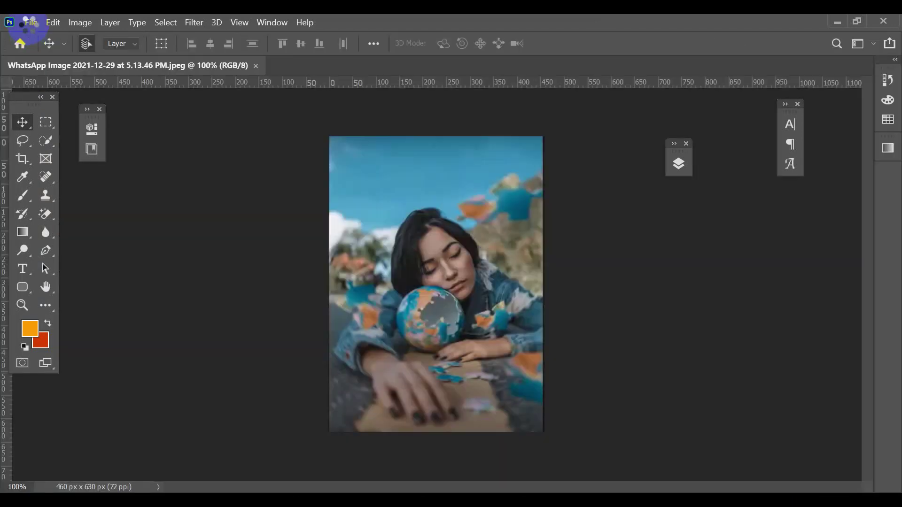
pyautogui.click(29, 22)
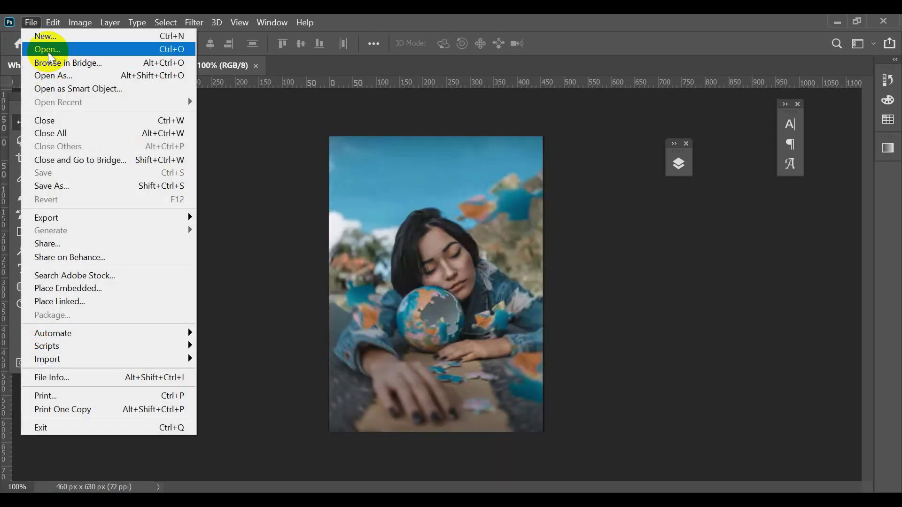
pyautogui.click(50, 50)
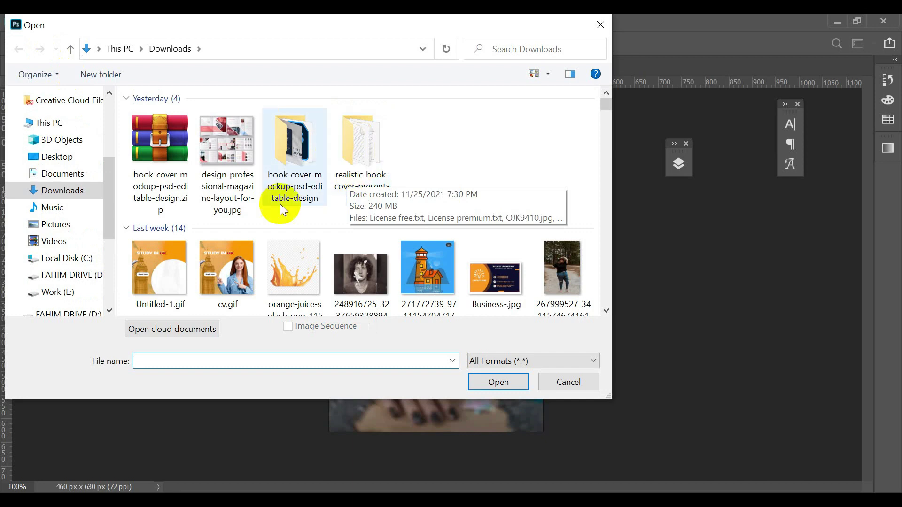
pyautogui.click(52, 276)
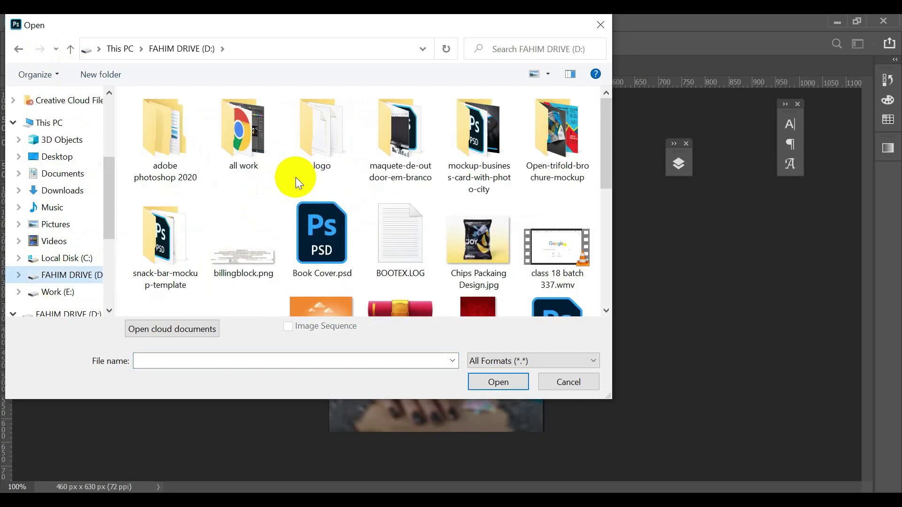
pyautogui.scroll(-2, 296, 182)
pyautogui.scroll(-3, 296, 181)
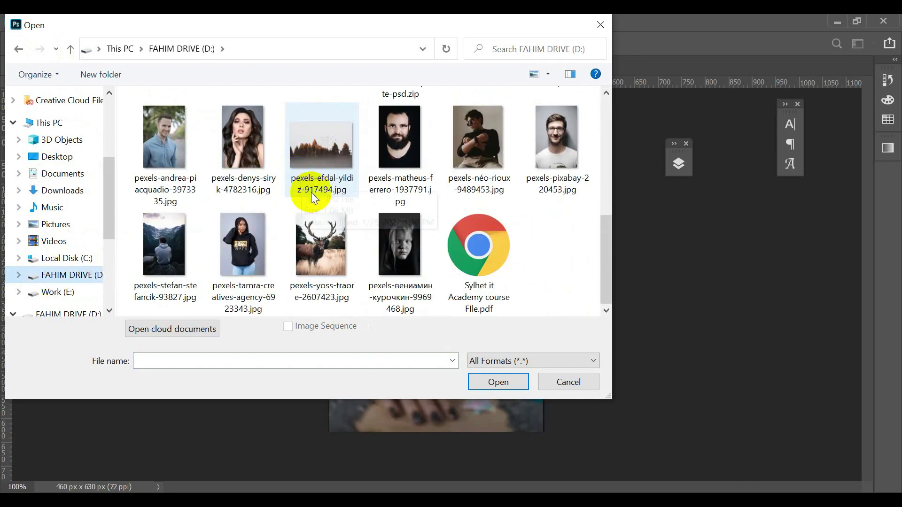
pyautogui.click(324, 253)
pyautogui.click(500, 383)
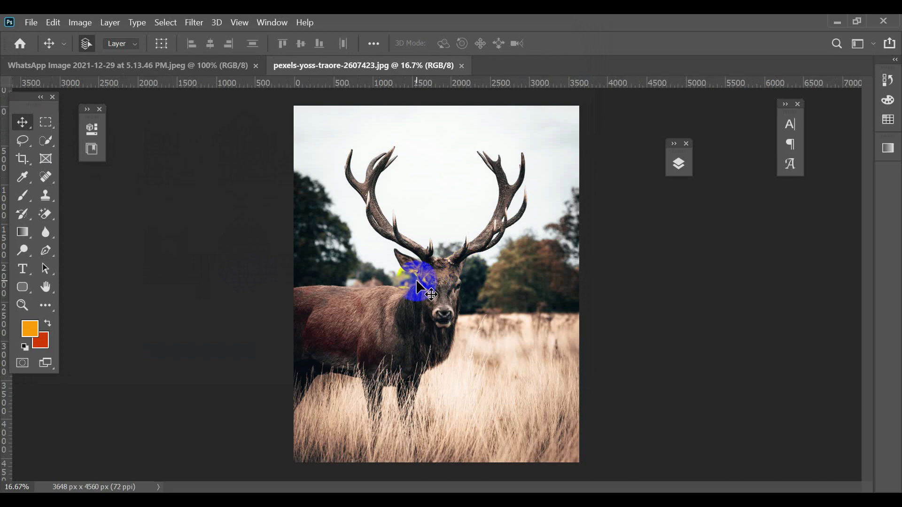
pyautogui.click(181, 64)
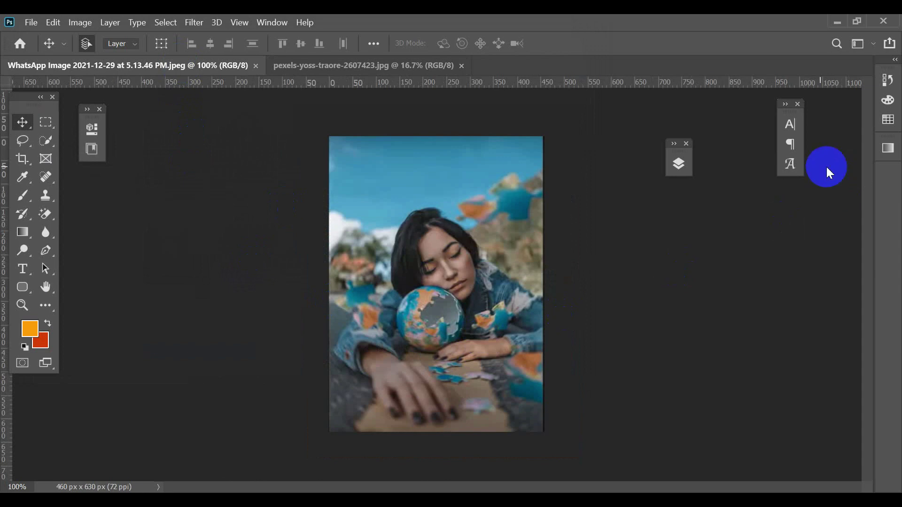
# Step: Float the Layers panel beside the canvas, showing the single Background layer
pyautogui.click(682, 174)
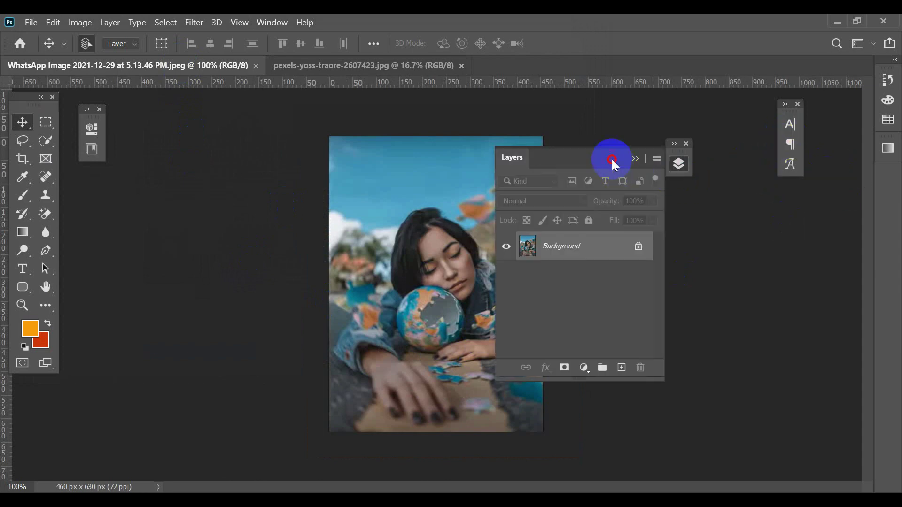
pyautogui.moveTo(612, 159); pyautogui.dragTo(784, 193)
pyautogui.scroll(1, 474, 333)
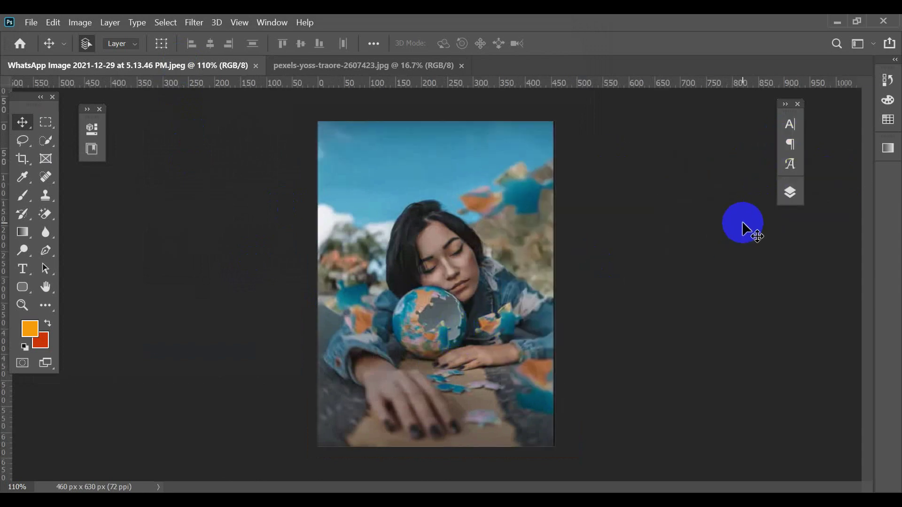
pyautogui.click(790, 193)
pyautogui.moveTo(678, 185); pyautogui.dragTo(722, 212)
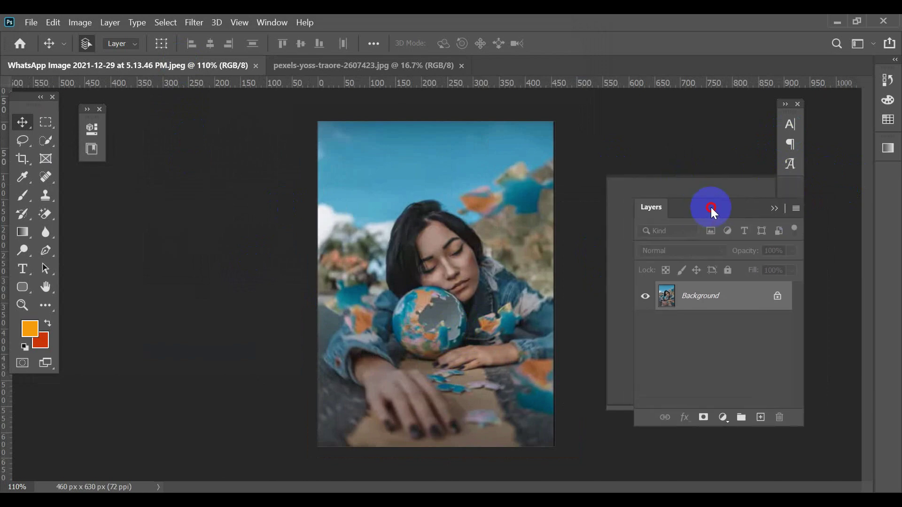
pyautogui.scroll(1, 501, 263)
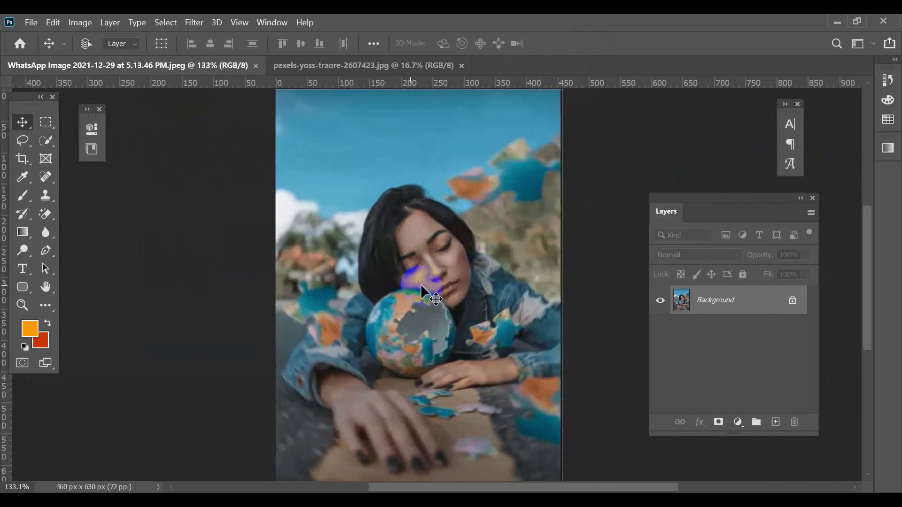
pyautogui.click(24, 123)
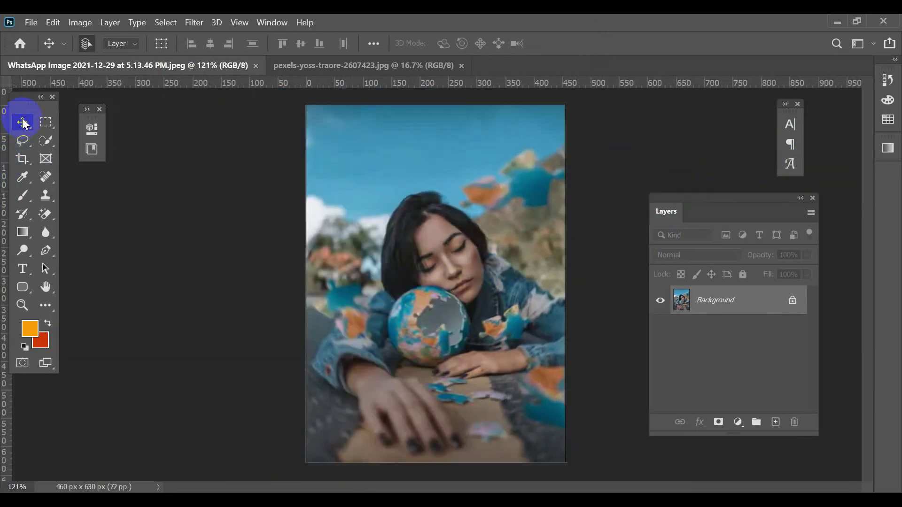
pyautogui.click(68, 225)
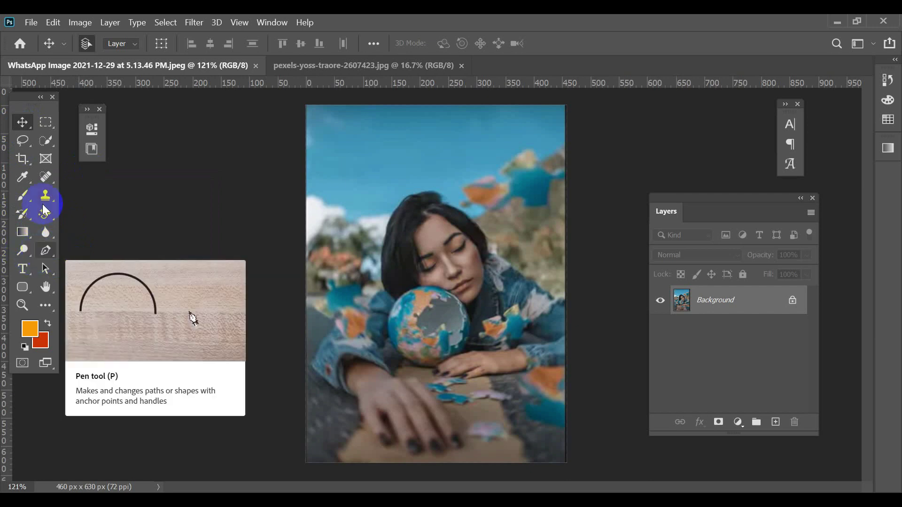
# Step: Select the Pen tool in Path mode and scroll the view around the photo
pyautogui.click(45, 253)
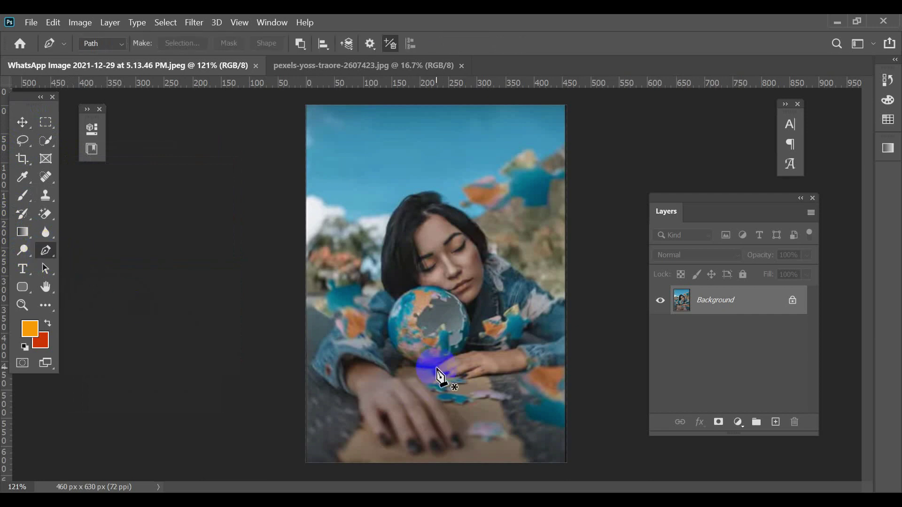
pyautogui.scroll(2, 475, 336)
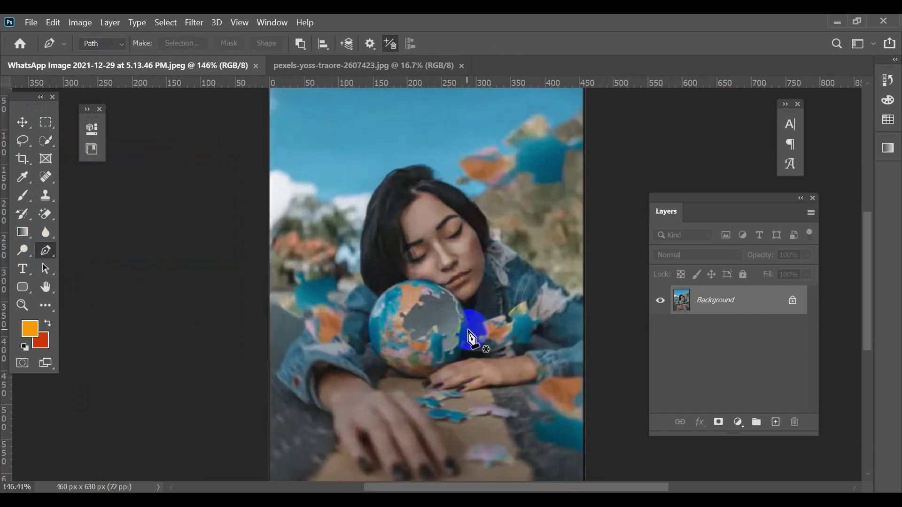
pyautogui.hscroll(2, 462, 331)
pyautogui.hscroll(2, 464, 336)
pyautogui.scroll(-1, 464, 338)
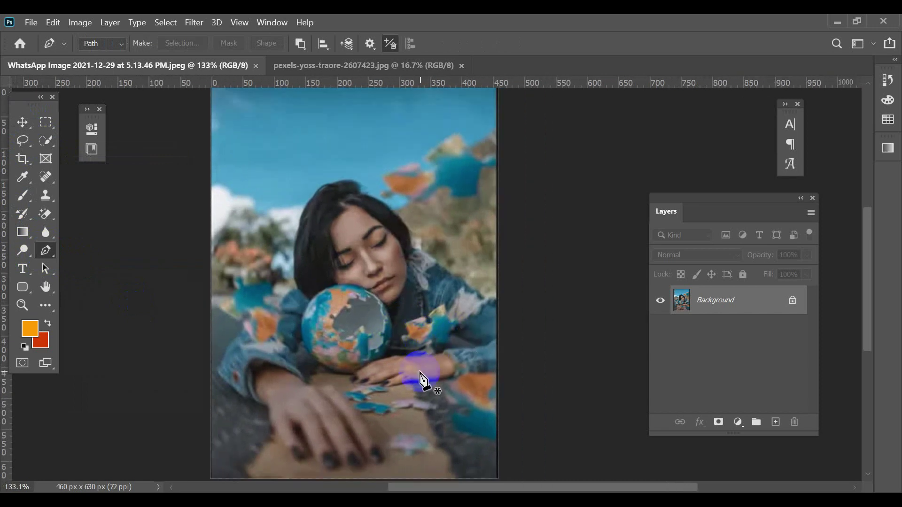
pyautogui.scroll(3, 353, 308)
pyautogui.scroll(2, 352, 308)
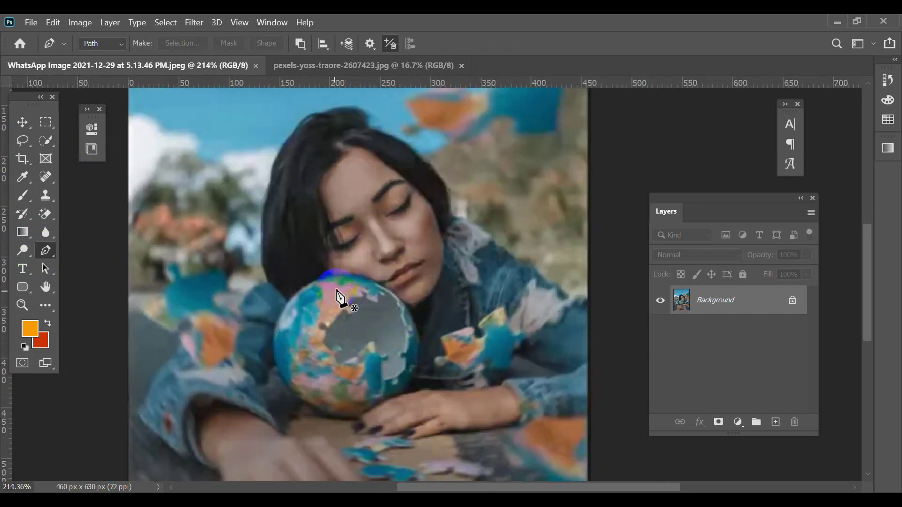
pyautogui.scroll(1, 337, 291)
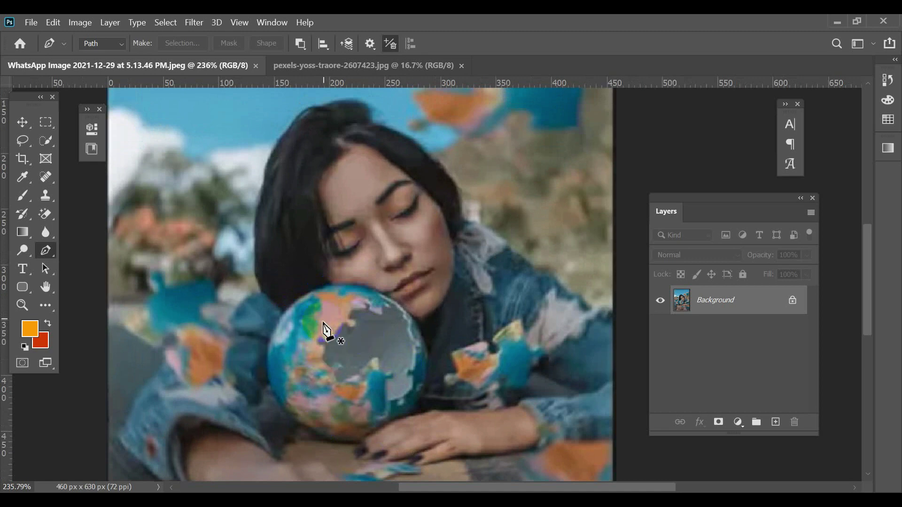
pyautogui.scroll(-1, 328, 342)
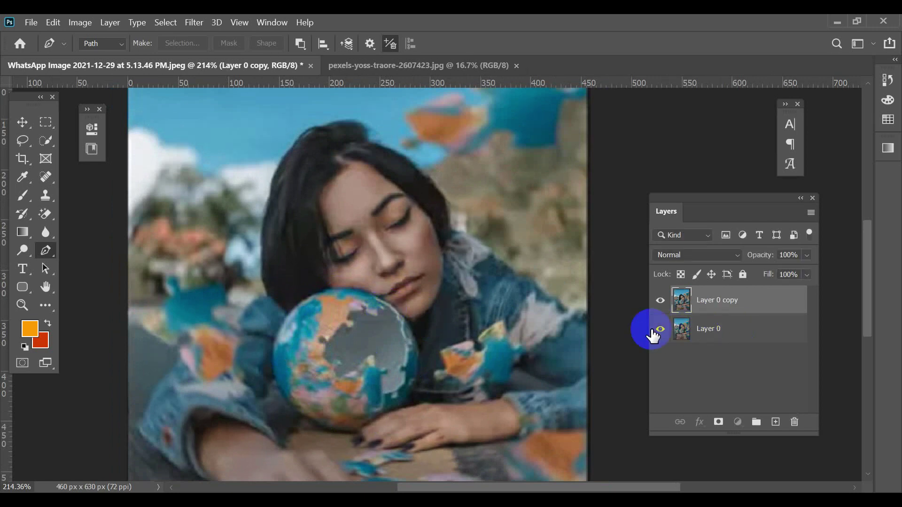
# Step: Hide Layer 0 and trace a pen path from the globe's top down its left edge and bottom
pyautogui.click(661, 328)
pyautogui.click(724, 301)
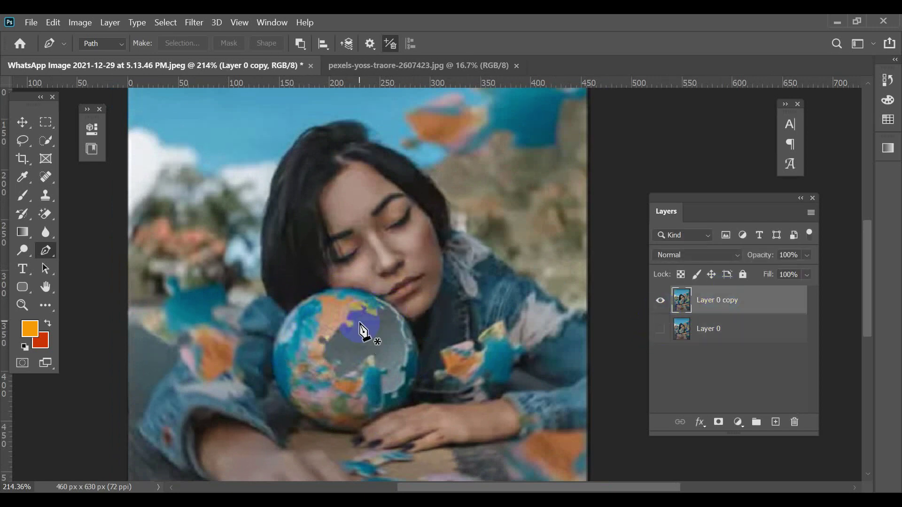
pyautogui.scroll(1, 346, 327)
pyautogui.click(370, 288)
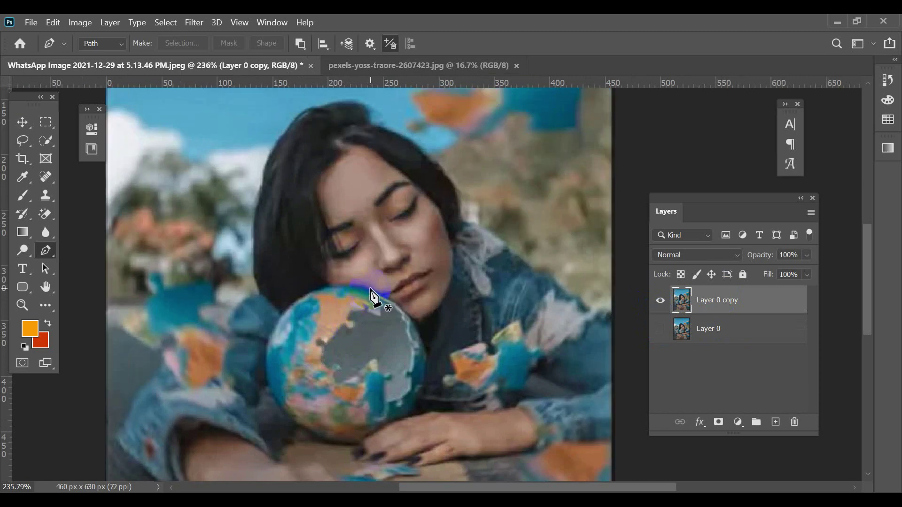
pyautogui.moveTo(265, 358); pyautogui.dragTo(245, 451)
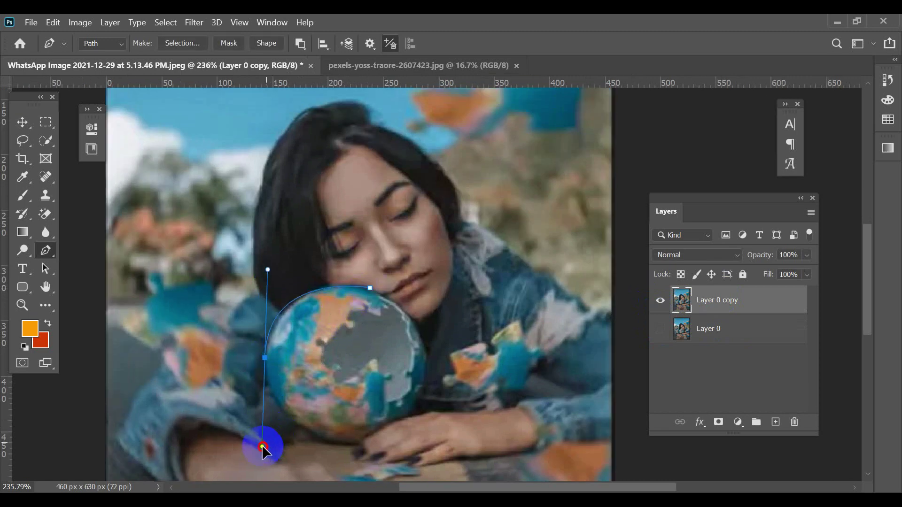
pyautogui.click(265, 358)
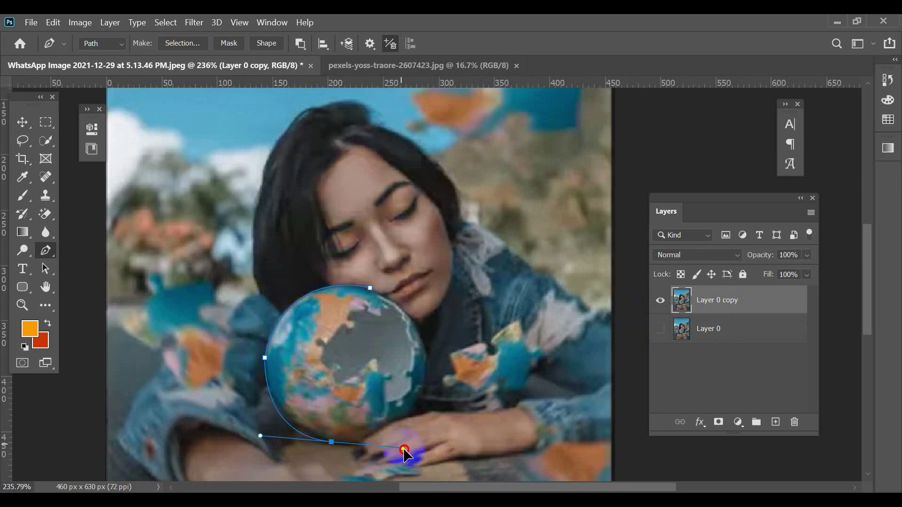
pyautogui.moveTo(332, 444); pyautogui.dragTo(405, 463)
pyautogui.click(331, 442)
# Step: Curve the path up the globe's right side and close it at the starting point
pyautogui.moveTo(420, 397)
pyautogui.mouseDown()
pyautogui.moveTo(437, 347)
pyautogui.moveTo(453, 347)
pyautogui.mouseUp()
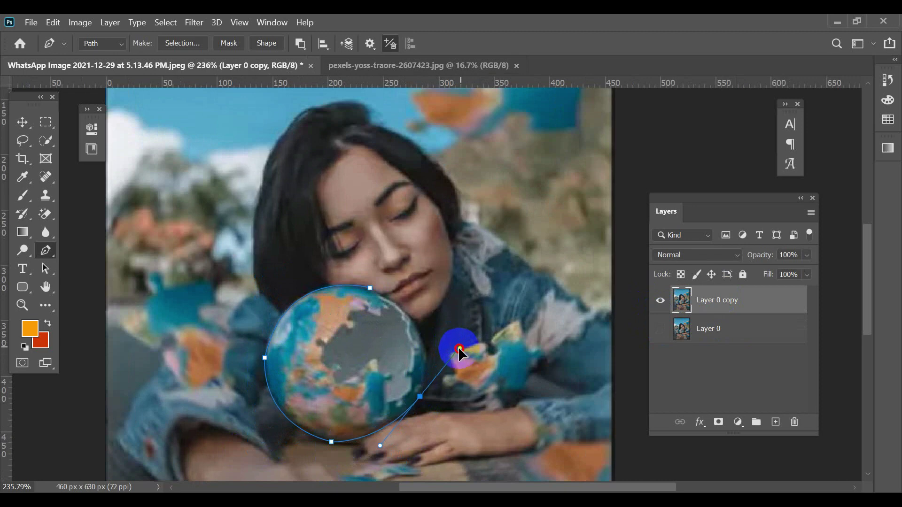
pyautogui.click(420, 397)
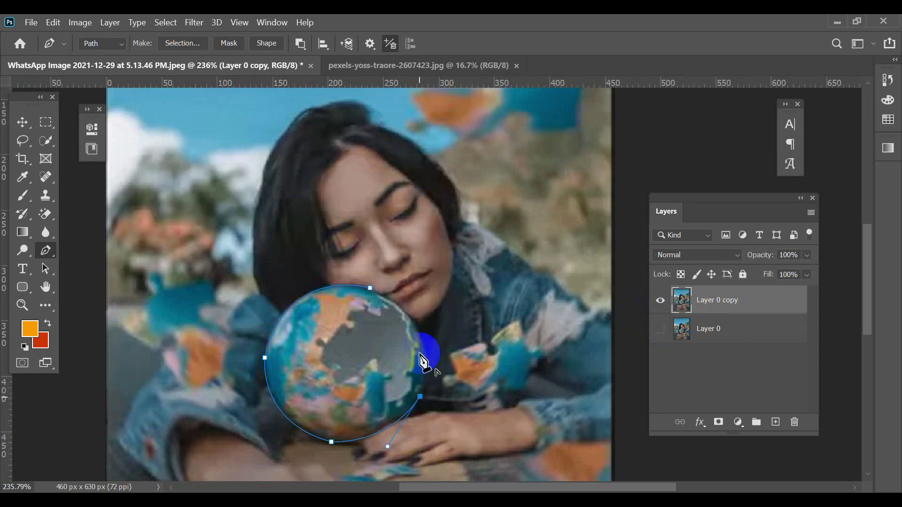
pyautogui.scroll(5, 391, 308)
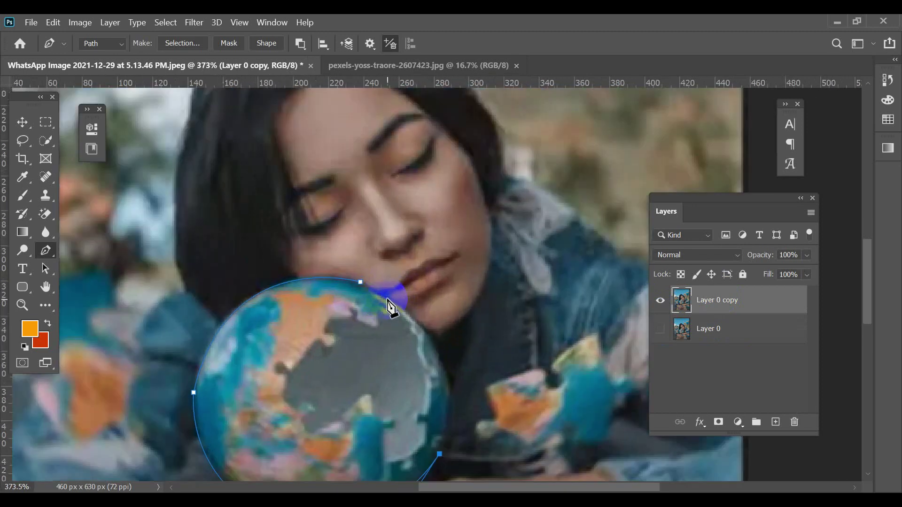
pyautogui.moveTo(388, 299); pyautogui.dragTo(281, 245)
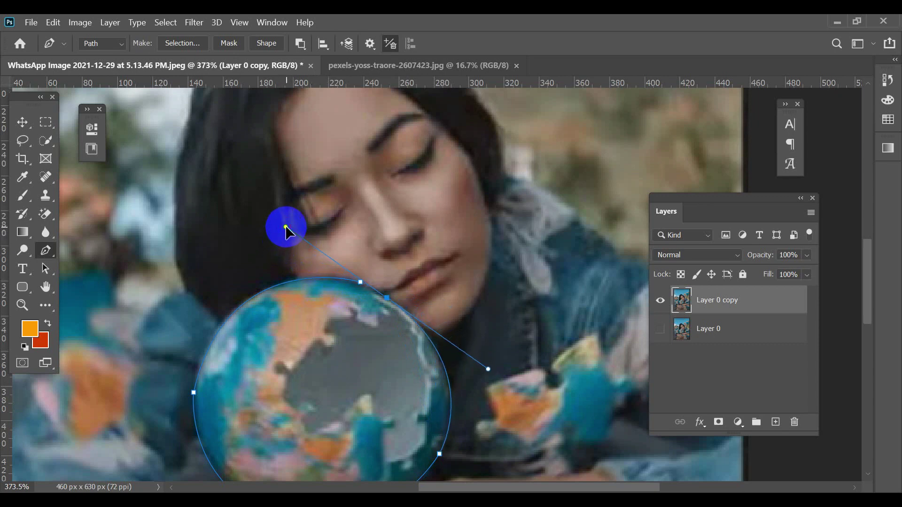
pyautogui.moveTo(282, 245); pyautogui.dragTo(285, 227)
pyautogui.click(390, 298)
pyautogui.click(364, 288)
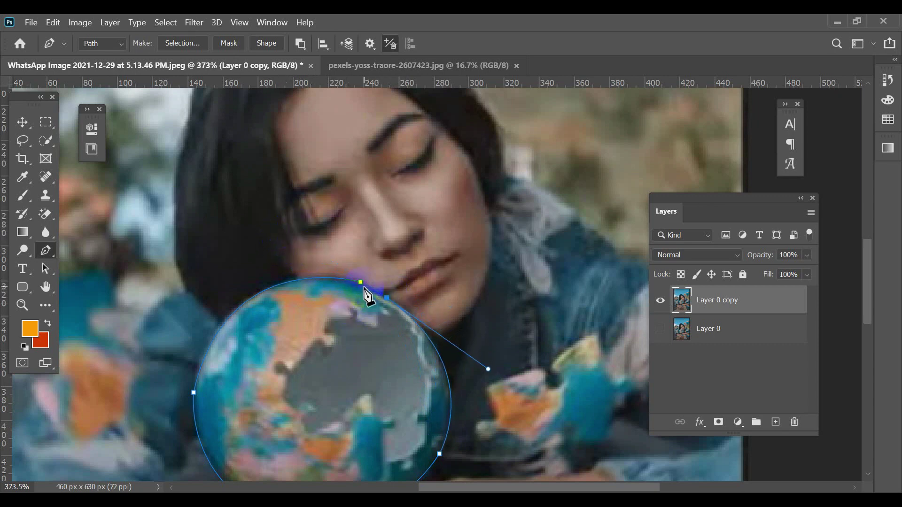
pyautogui.scroll(-3, 338, 346)
pyautogui.scroll(-3, 338, 347)
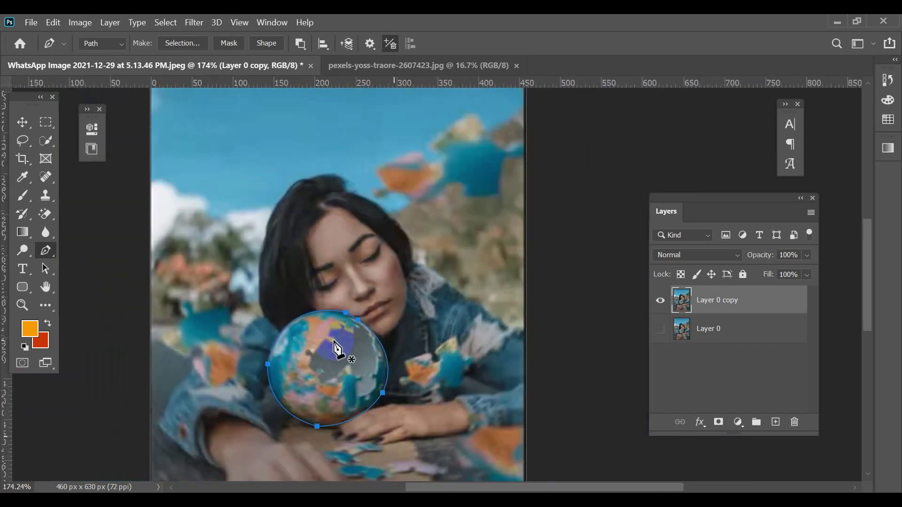
pyautogui.click(174, 22)
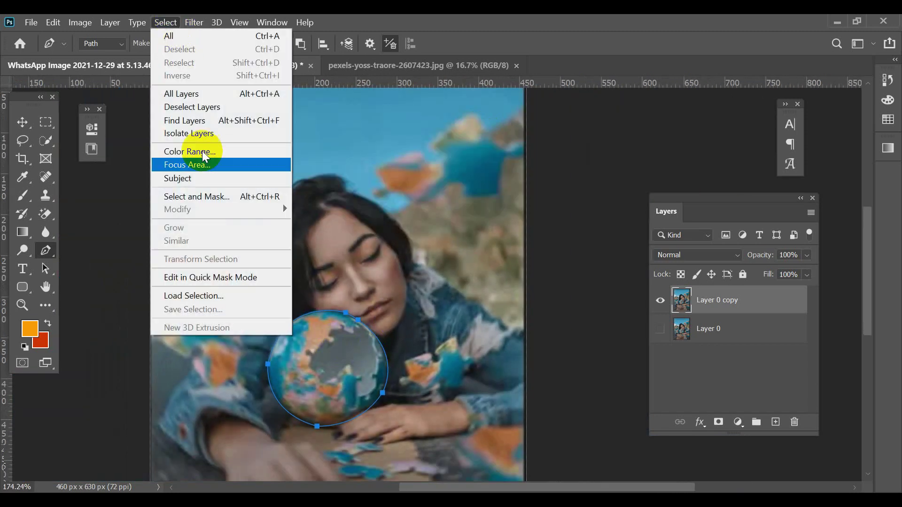
# Step: Try Select Subject on the woman, then clear that selection
pyautogui.click(175, 178)
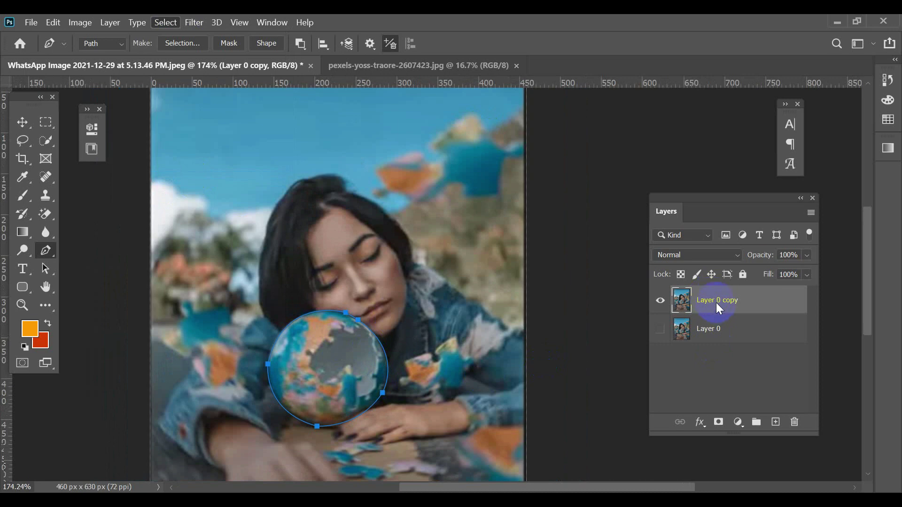
pyautogui.click(22, 123)
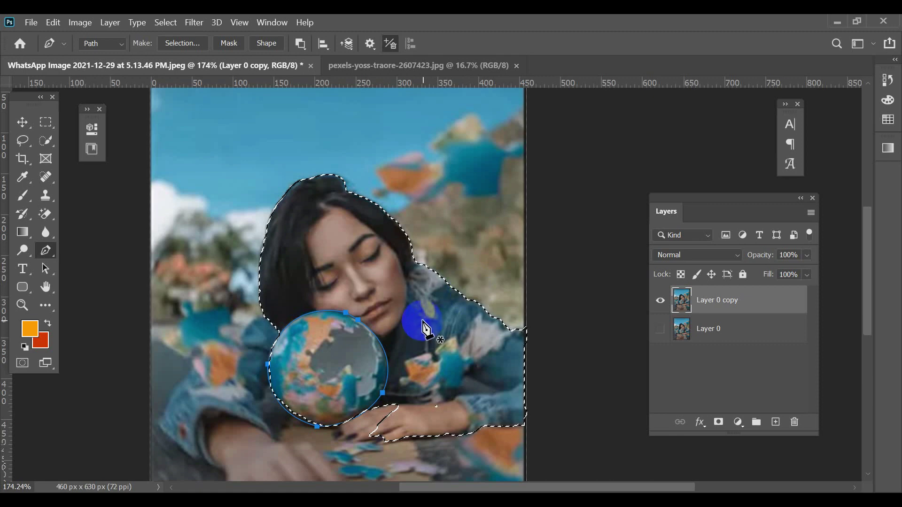
pyautogui.hotkey('ctrl', 'd')
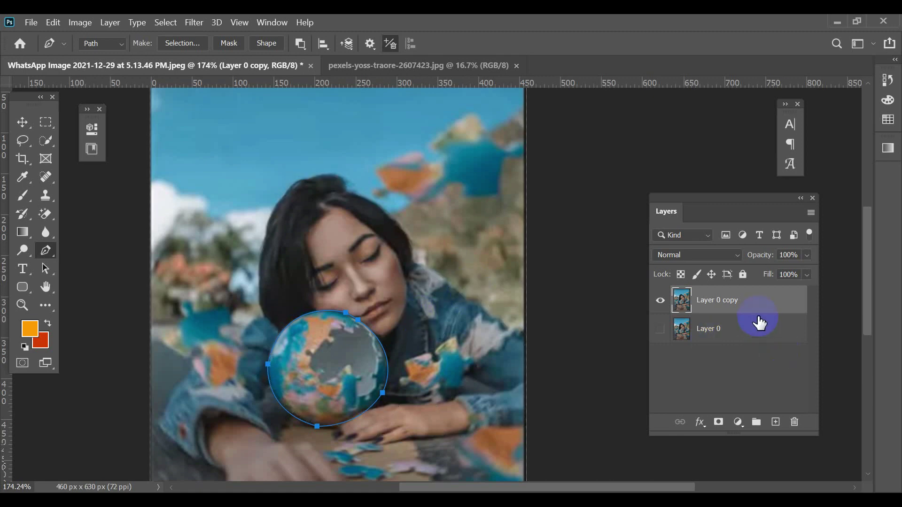
# Step: Turn the globe path into a selection and copy it onto new Layer 1
pyautogui.hotkey('ctrl', 'Return')
pyautogui.hotkey('ctrl', 'shift', 'i')
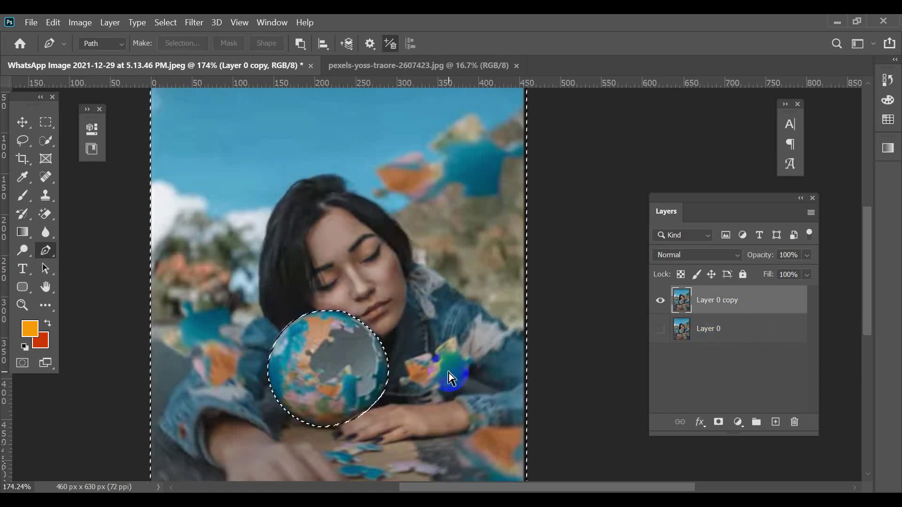
pyautogui.hotkey('ctrl', 'shift', 'i')
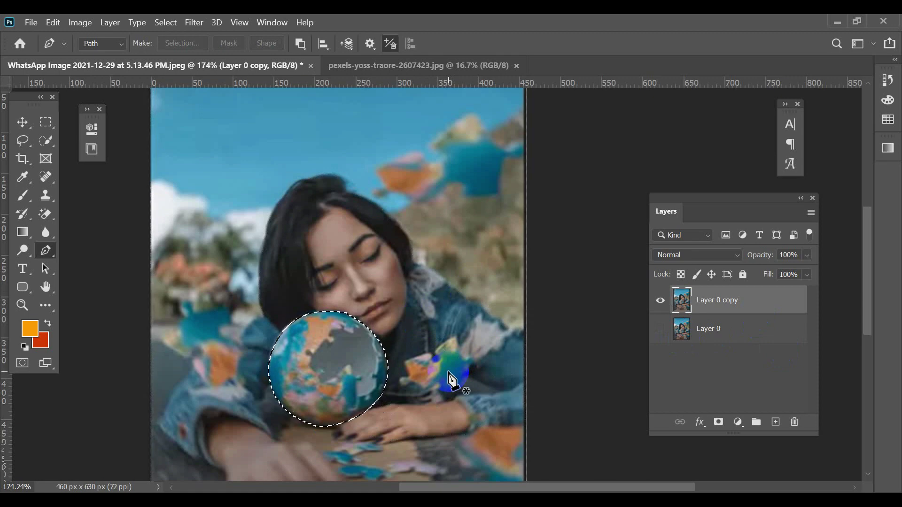
pyautogui.hotkey('ctrl', 'j')
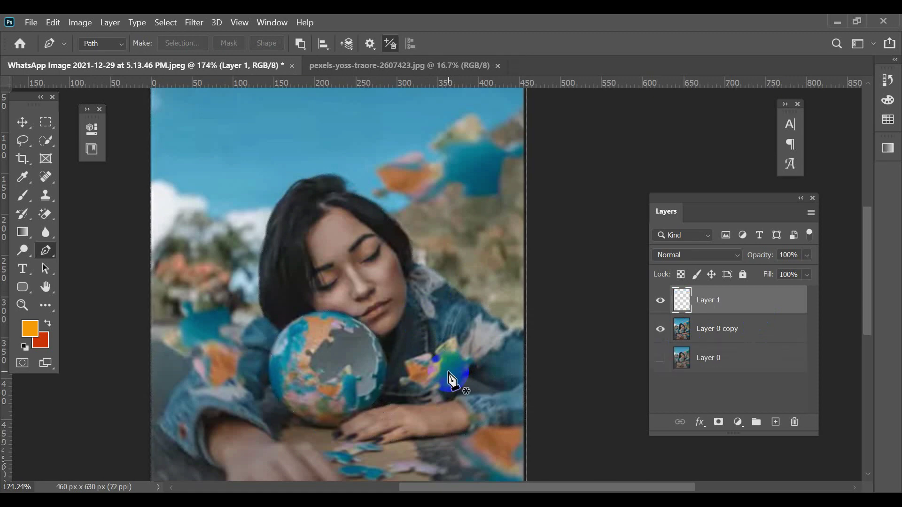
# Step: Check the globe cutout by toggling Layer 0 copy, then convert Layer 1 to a Smart Object
pyautogui.click(661, 329)
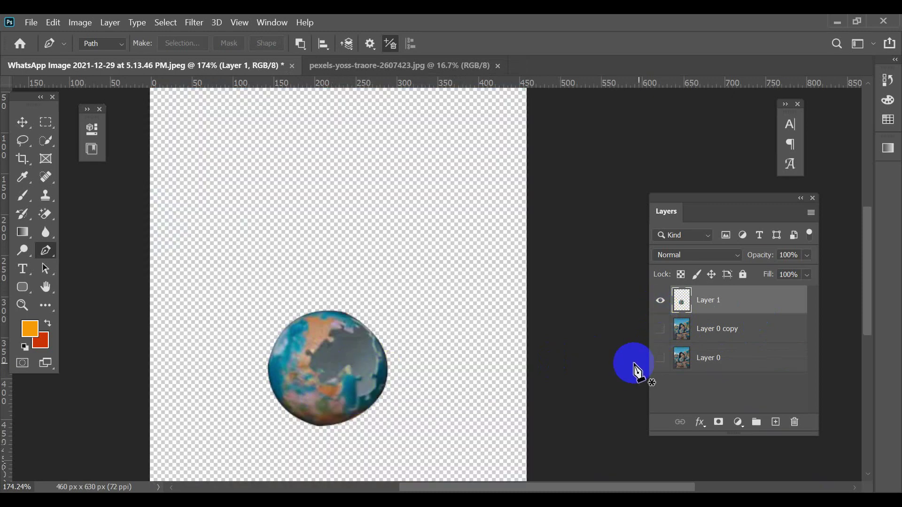
pyautogui.click(660, 328)
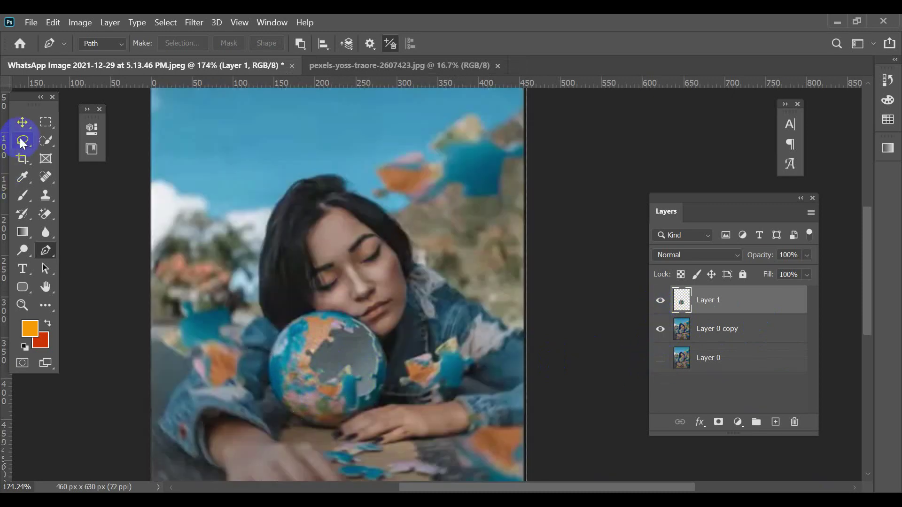
pyautogui.click(22, 122)
pyautogui.click(721, 304)
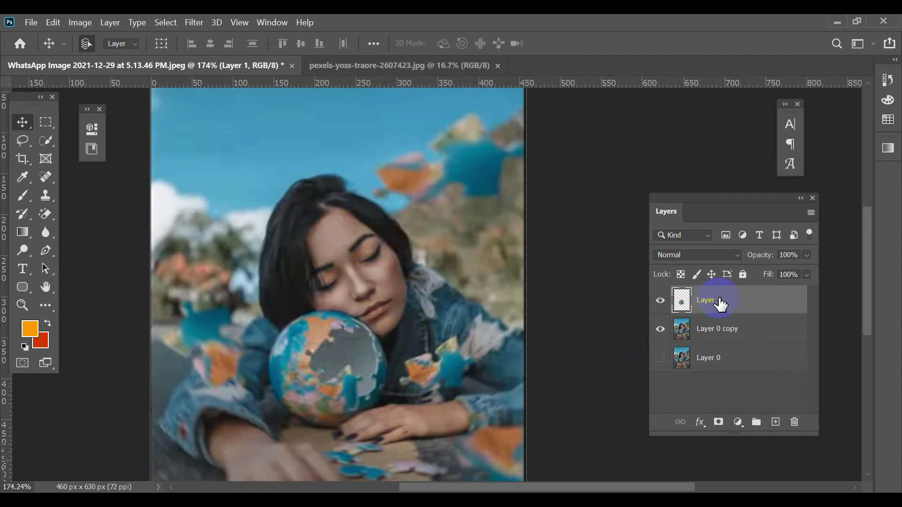
pyautogui.rightClick(720, 303)
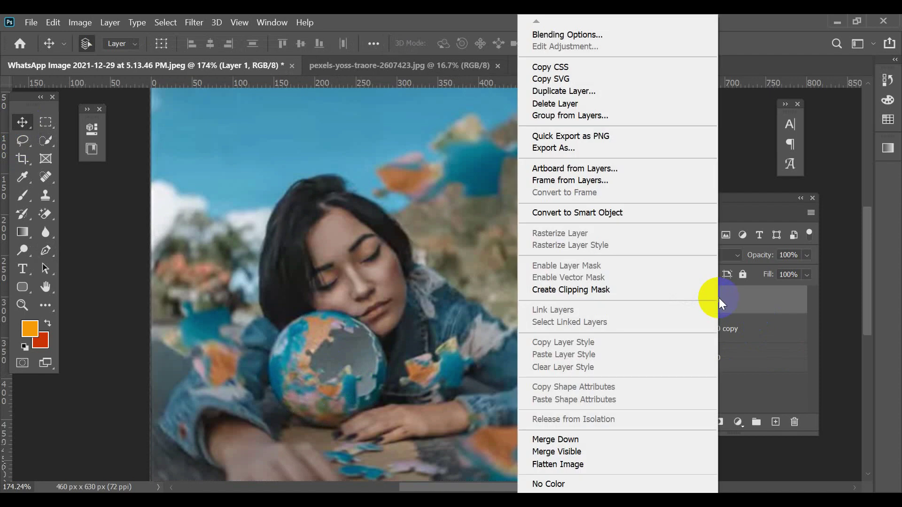
pyautogui.click(588, 214)
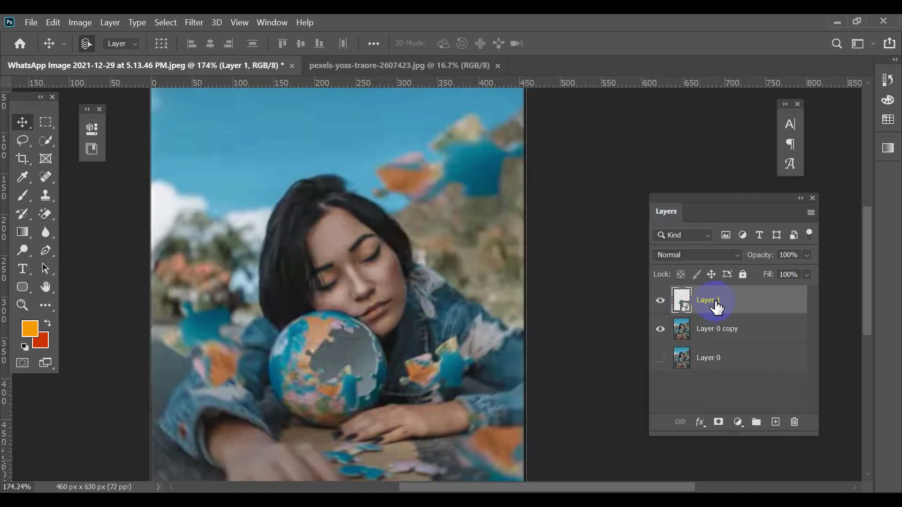
# Step: Group Layer 1 into Group 1, duplicate it, and set Layer 1 copy's blend mode to Screen
pyautogui.hotkey('ctrl', 'g')
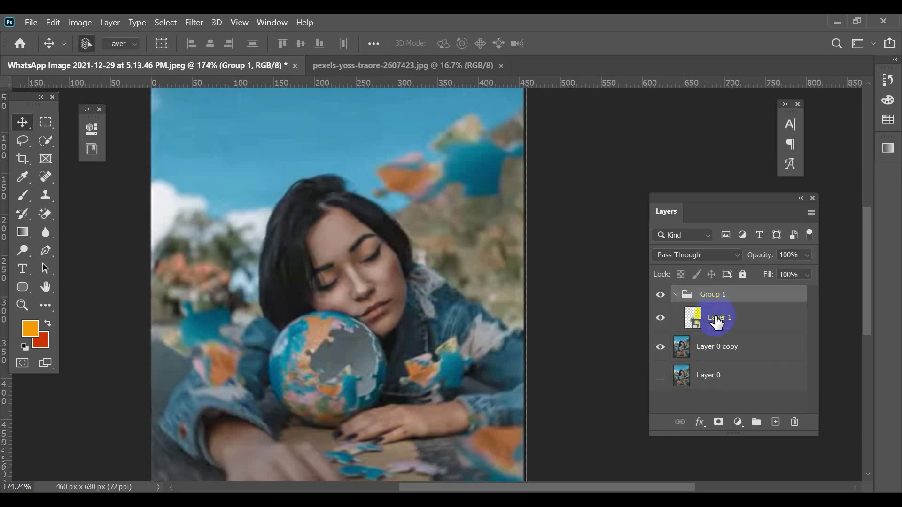
pyautogui.hotkey('ctrl', 'j')
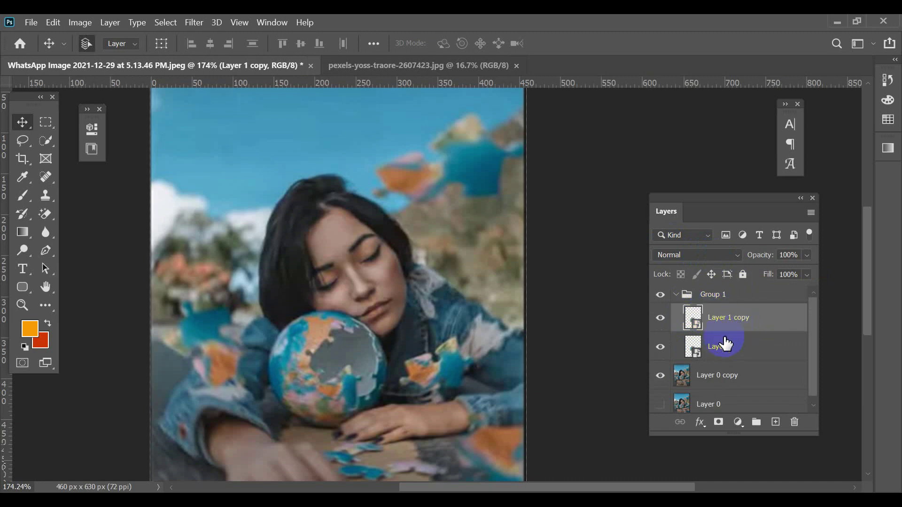
pyautogui.click(714, 255)
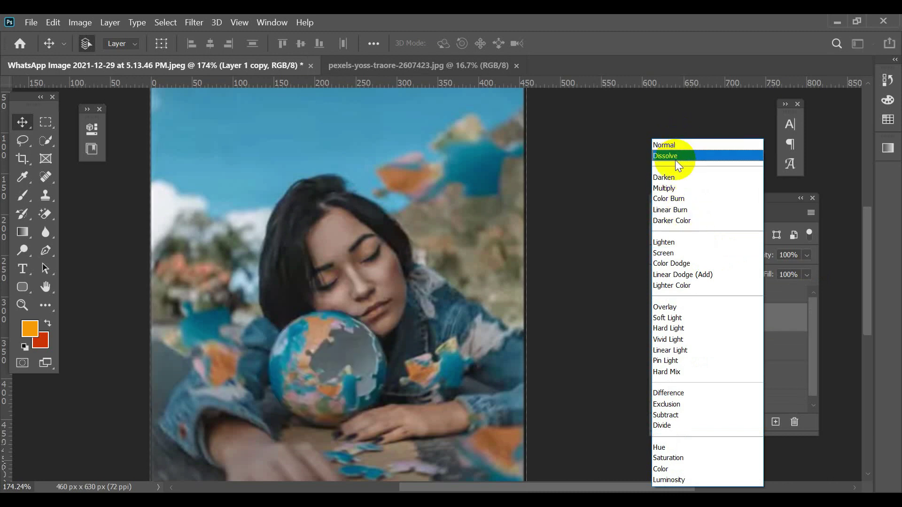
pyautogui.click(669, 253)
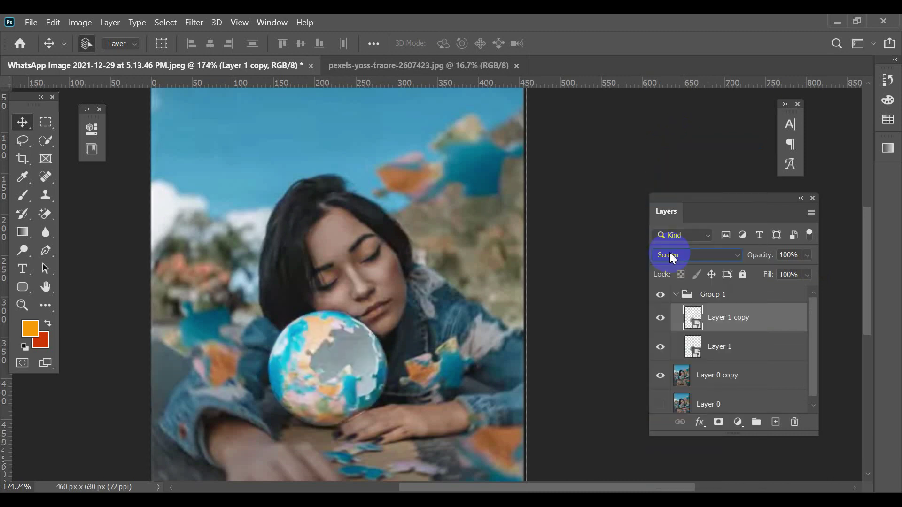
pyautogui.click(660, 318)
pyautogui.click(660, 318)
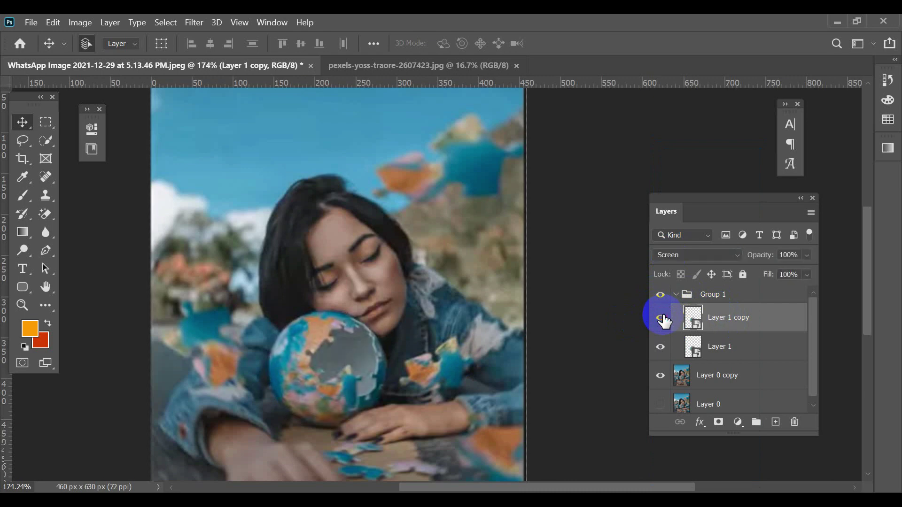
pyautogui.click(661, 318)
pyautogui.click(185, 23)
pyautogui.moveTo(202, 170)
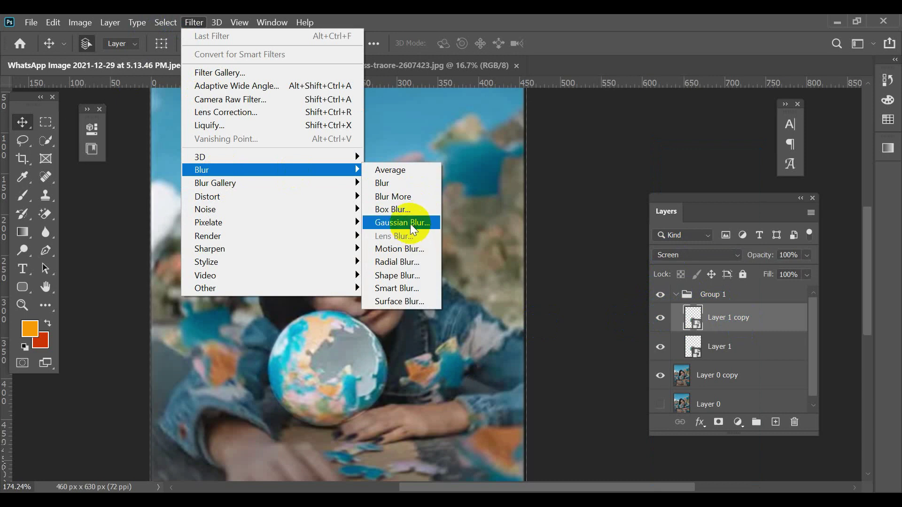
# Step: Gaussian-blur the globe copy 5 px, duplicate it and set the duplicate's blur to 150 px
pyautogui.click(403, 223)
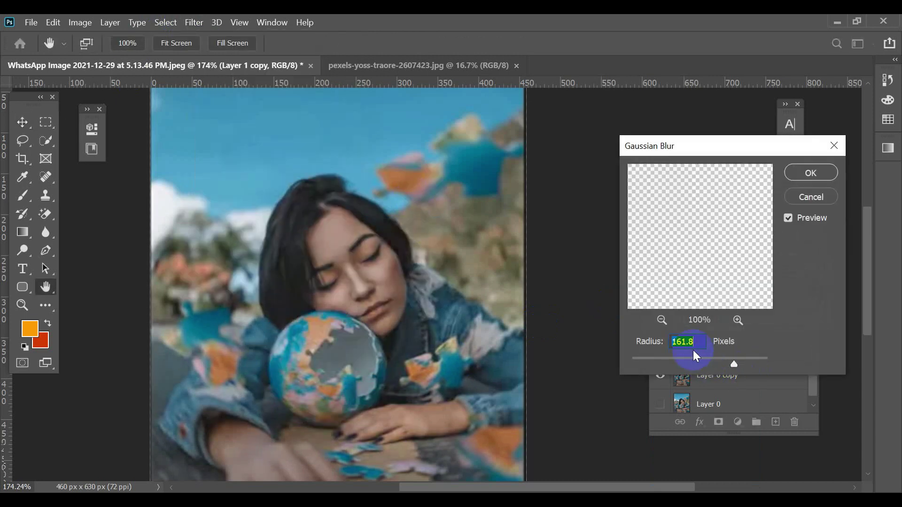
pyautogui.write('5')
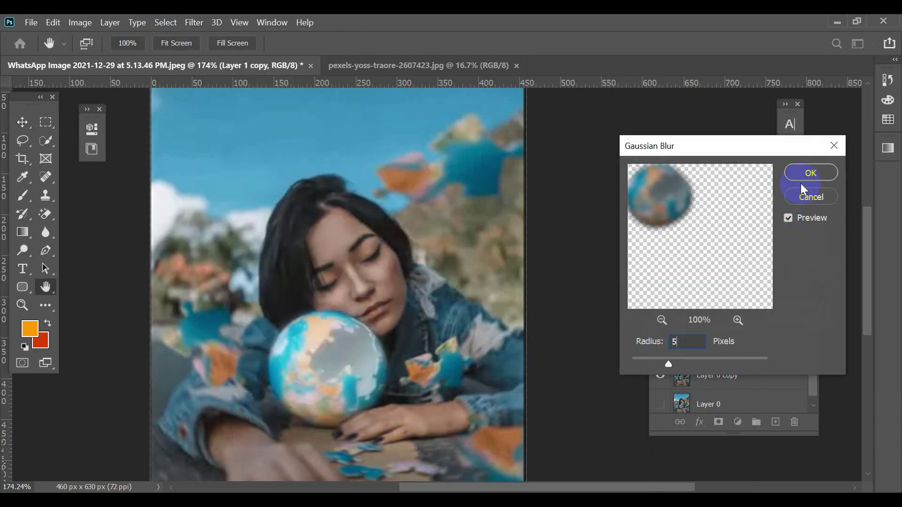
pyautogui.click(805, 172)
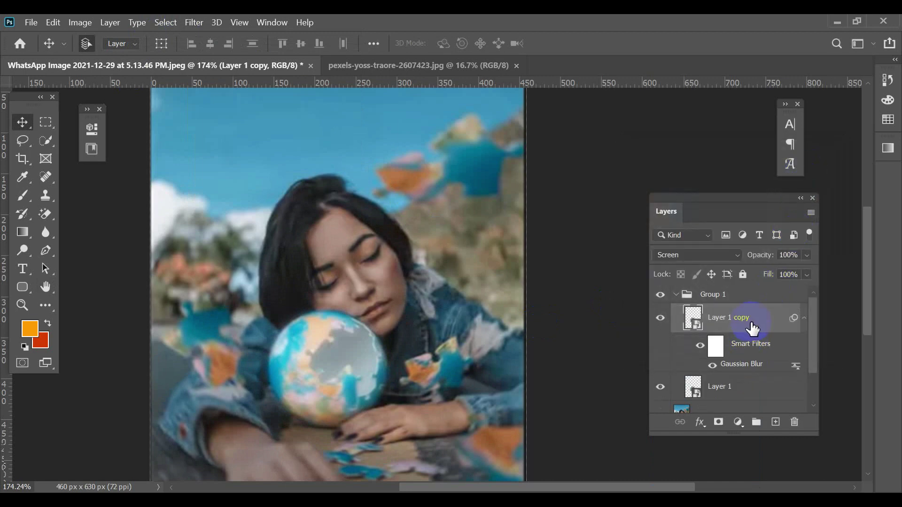
pyautogui.hotkey('ctrl', 'j')
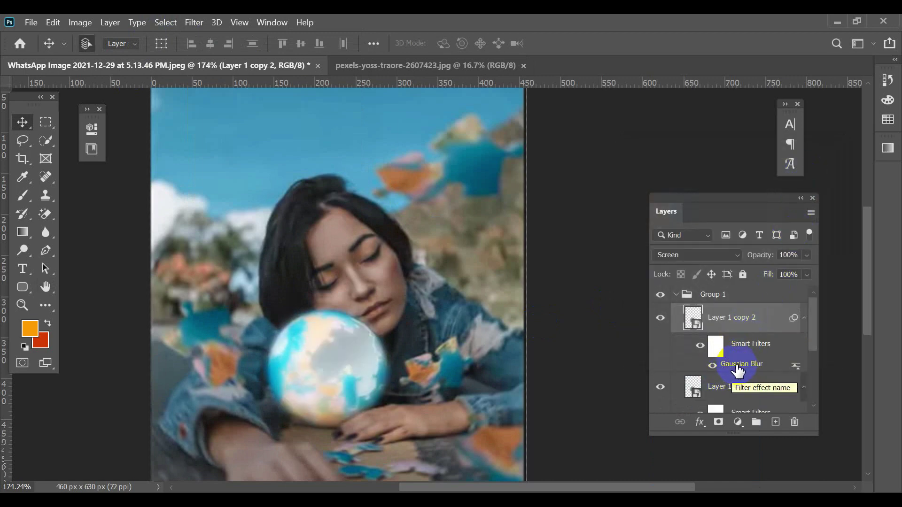
pyautogui.doubleClick(737, 366)
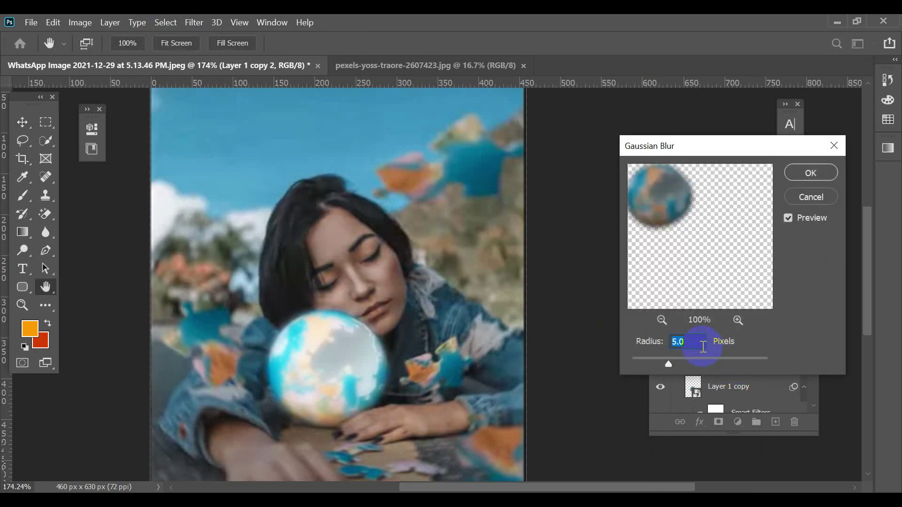
pyautogui.write('50')
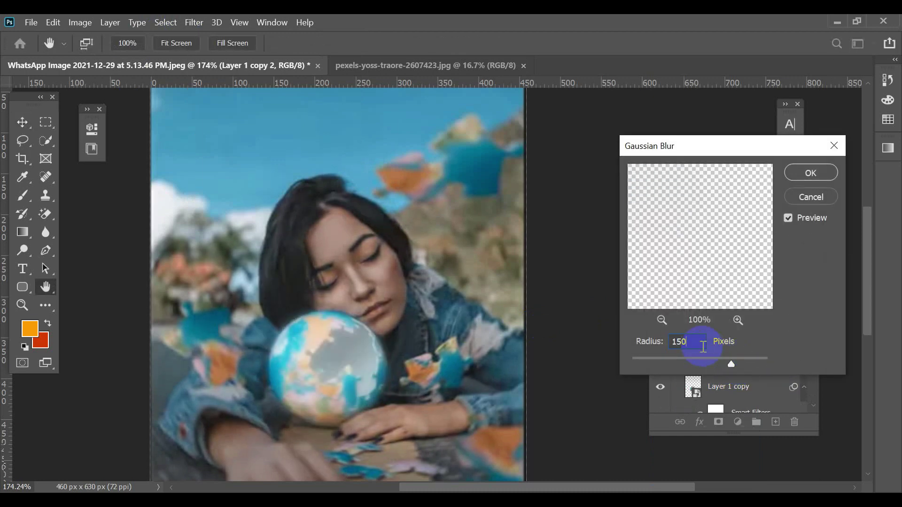
pyautogui.click(812, 173)
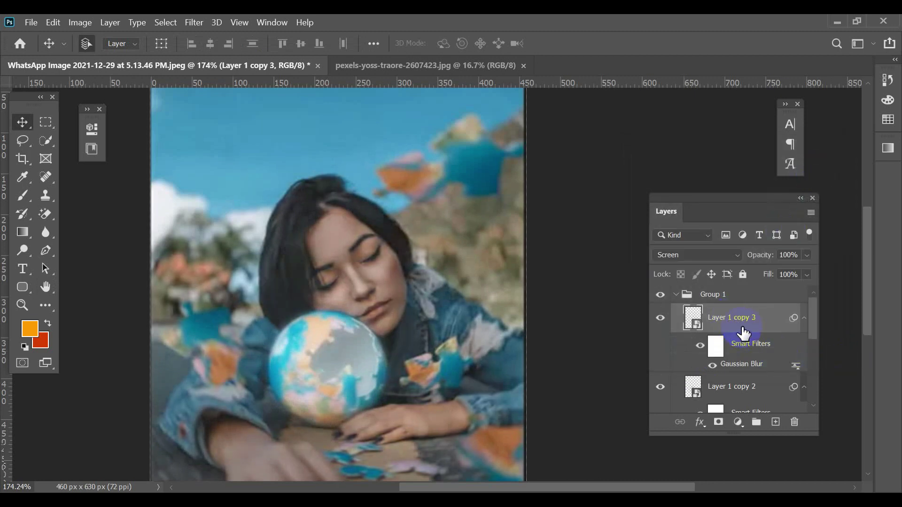
# Step: Set Layer 1 copy 3's Gaussian Blur radius to 300 px
pyautogui.click(733, 371)
pyautogui.doubleClick(738, 371)
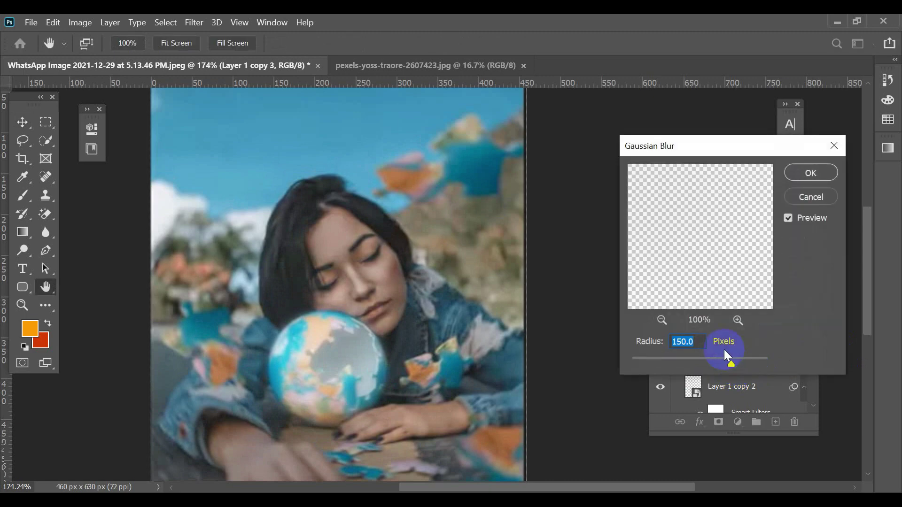
pyautogui.write('3')
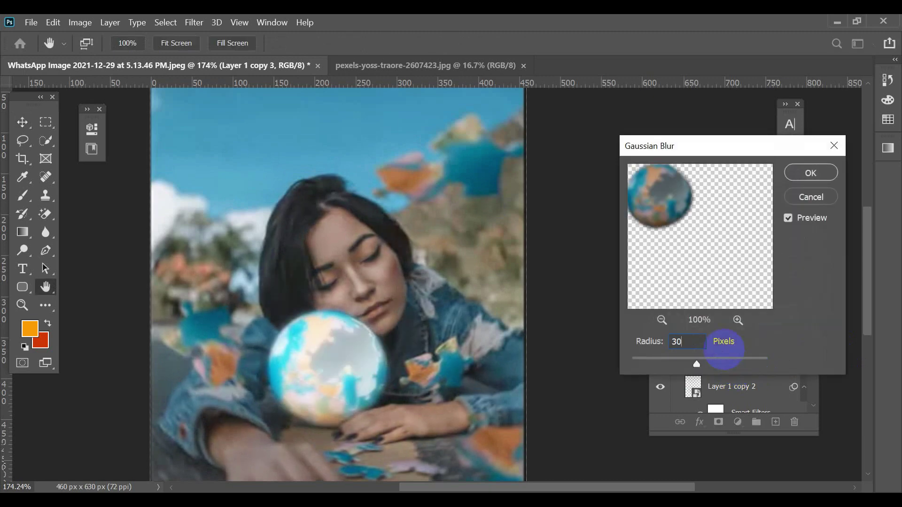
pyautogui.write('0')
pyautogui.click(817, 173)
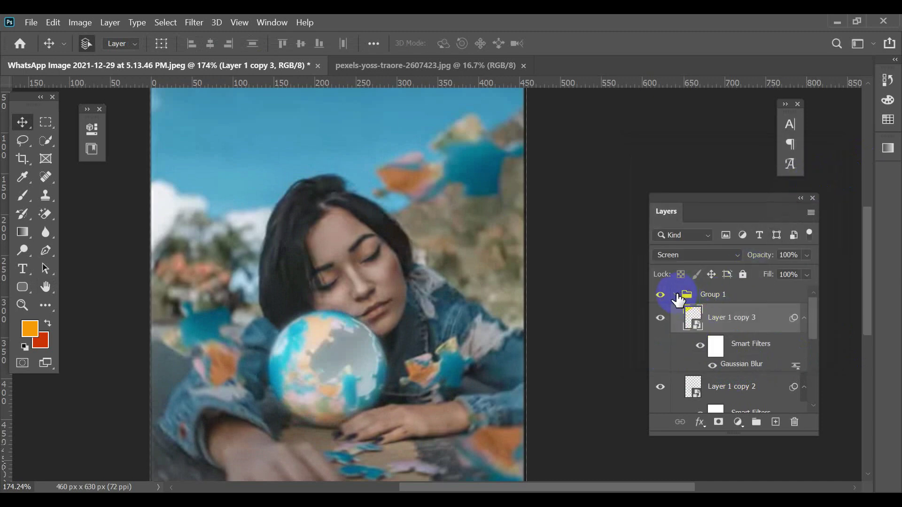
# Step: Collapse Group 1 in the layer stack and add a layer mask to it
pyautogui.click(677, 295)
pyautogui.click(737, 301)
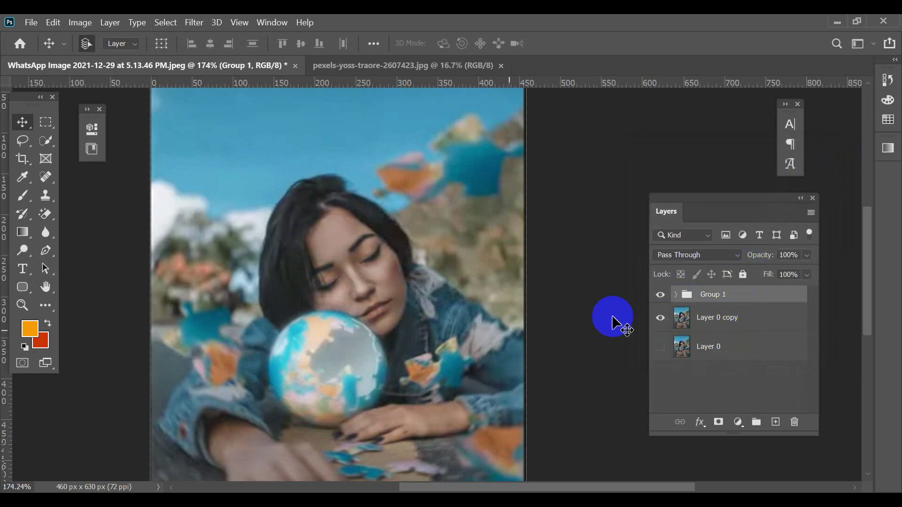
pyautogui.scroll(-2, 349, 358)
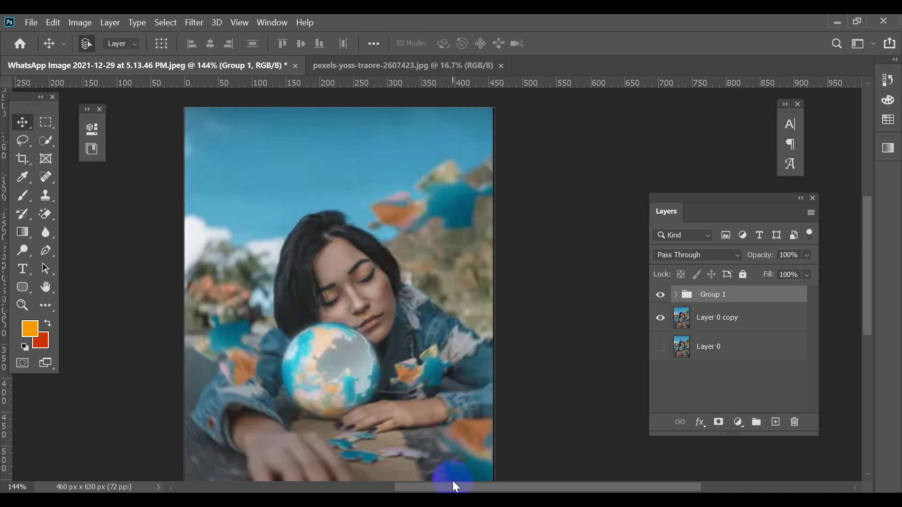
pyautogui.click(722, 425)
pyautogui.click(712, 300)
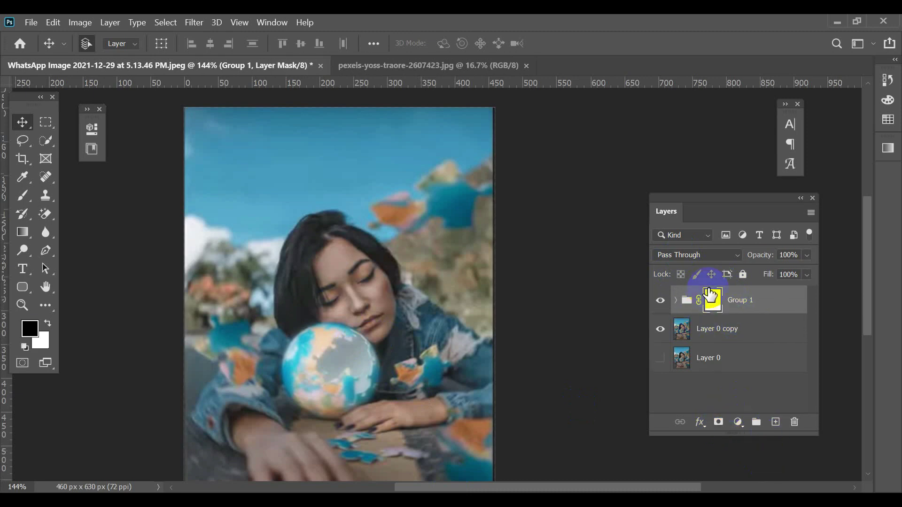
pyautogui.click(731, 312)
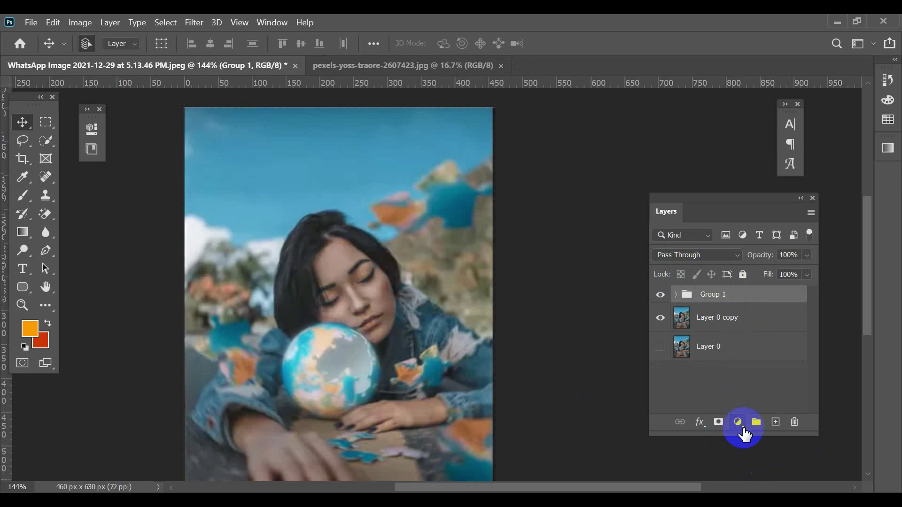
pyautogui.click(738, 422)
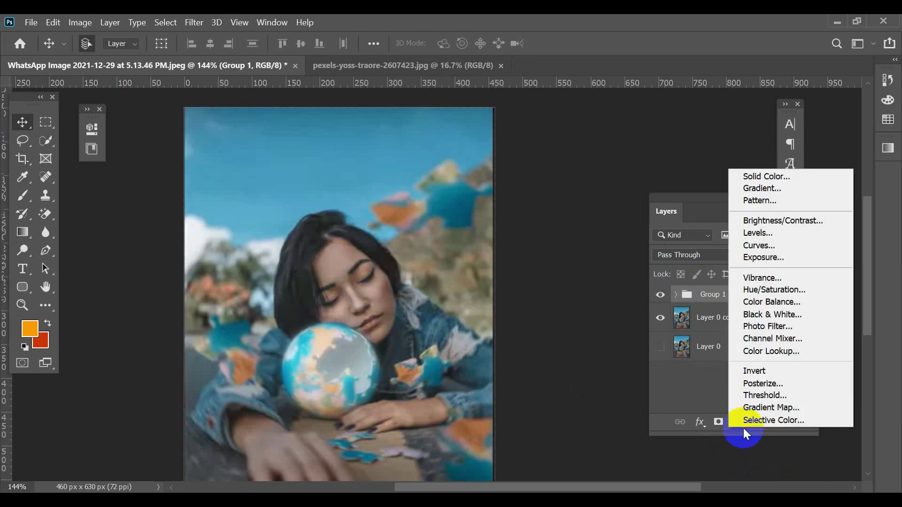
# Step: Add a Hue/Saturation layer clipped to Group 1, colorized at Hue 44 and Saturation 100
pyautogui.click(783, 291)
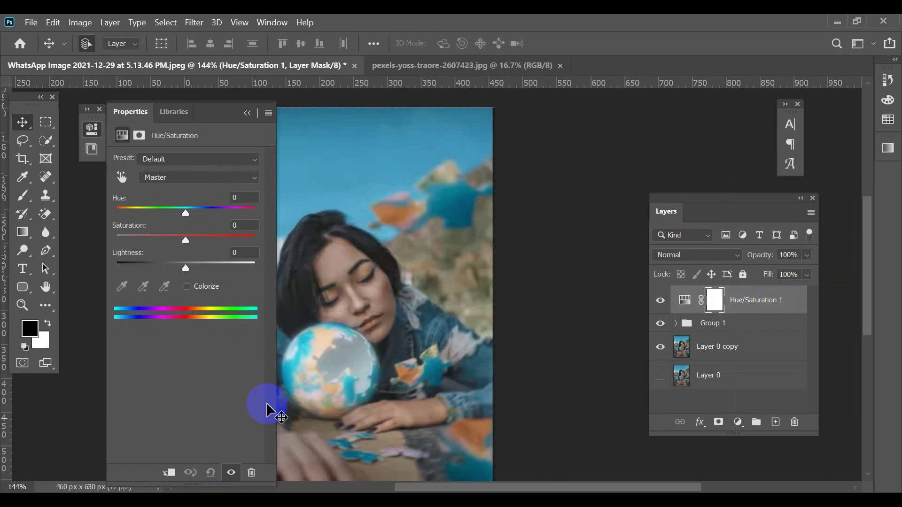
pyautogui.click(170, 473)
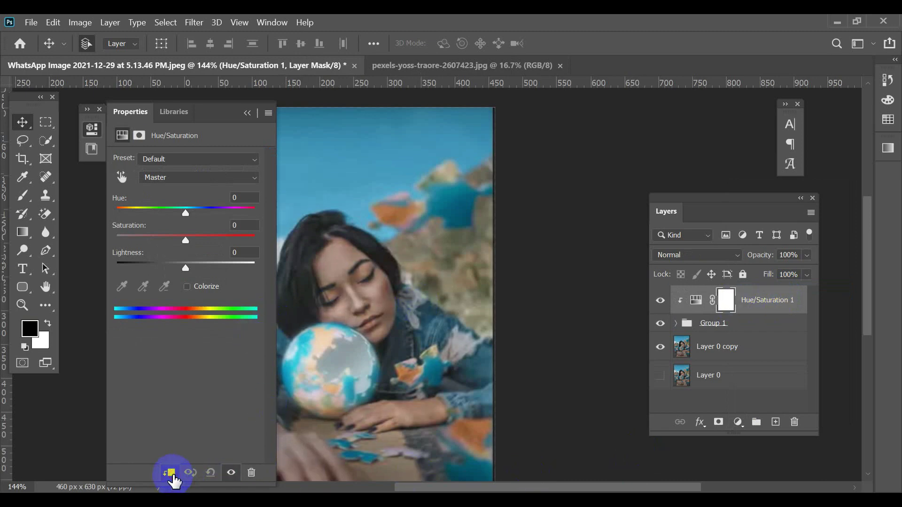
pyautogui.click(188, 287)
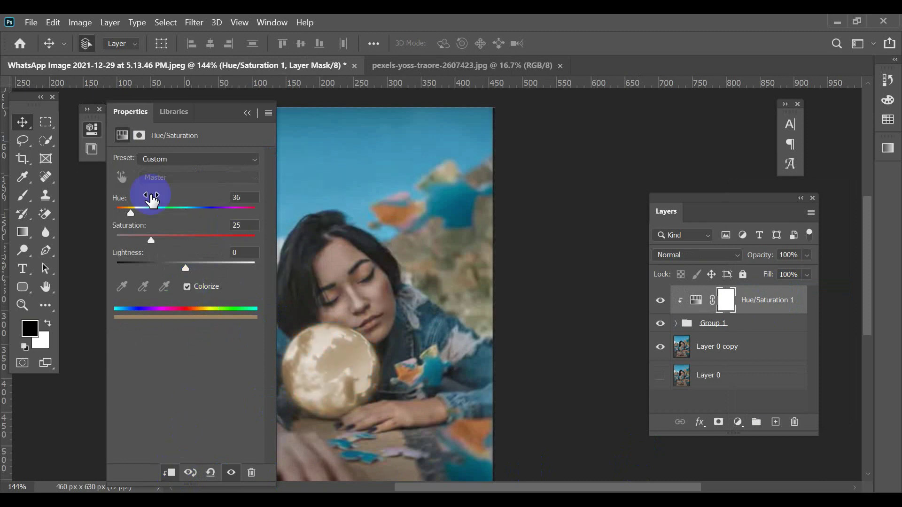
pyautogui.moveTo(121, 214)
pyautogui.mouseDown()
pyautogui.moveTo(225, 242)
pyautogui.moveTo(256, 240)
pyautogui.mouseUp()
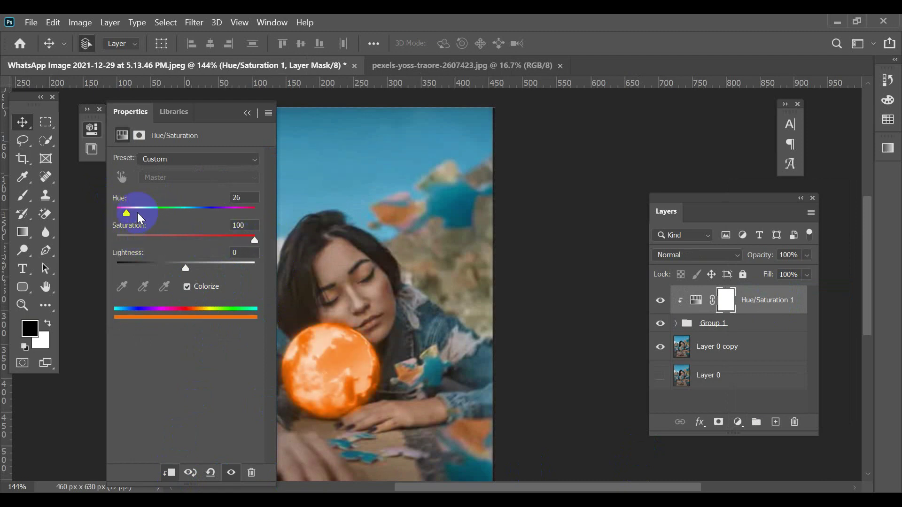
pyautogui.moveTo(127, 214)
pyautogui.mouseDown()
pyautogui.moveTo(182, 218)
pyautogui.moveTo(120, 217)
pyautogui.moveTo(134, 223)
pyautogui.mouseUp()
pyautogui.click(248, 113)
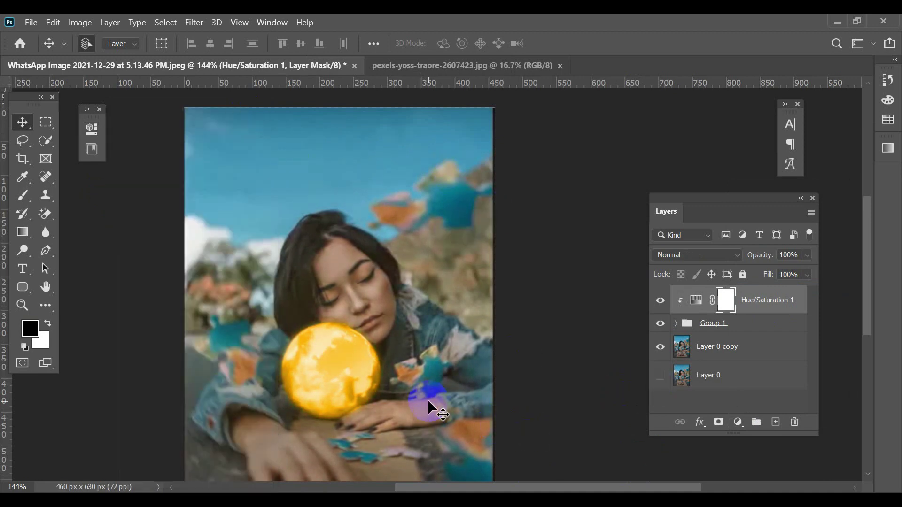
pyautogui.scroll(-2, 421, 402)
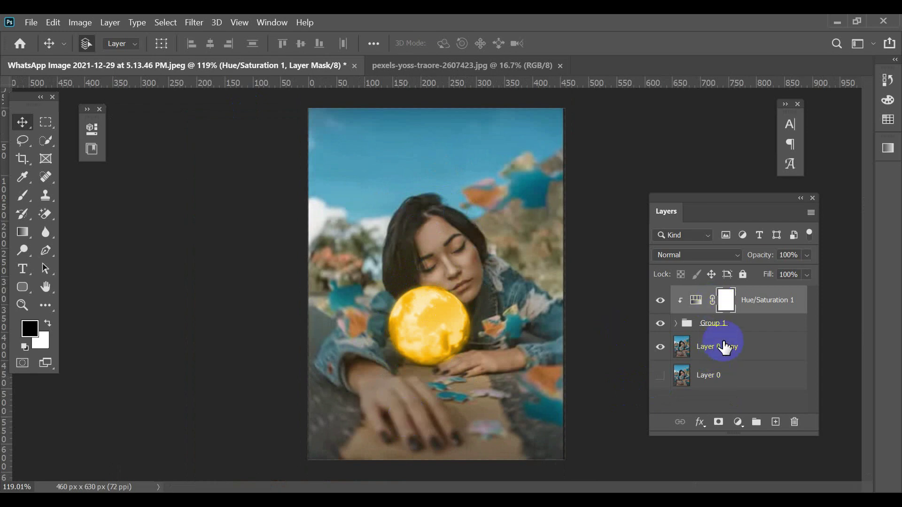
# Step: Add an Exposure adjustment above Layer 0 copy at -2.65 exposure and 1.14 gamma
pyautogui.click(739, 351)
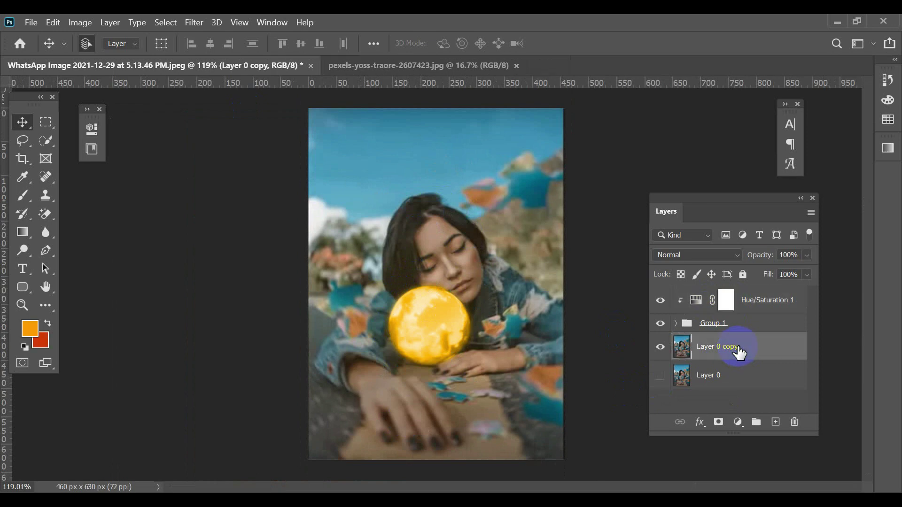
pyautogui.click(740, 421)
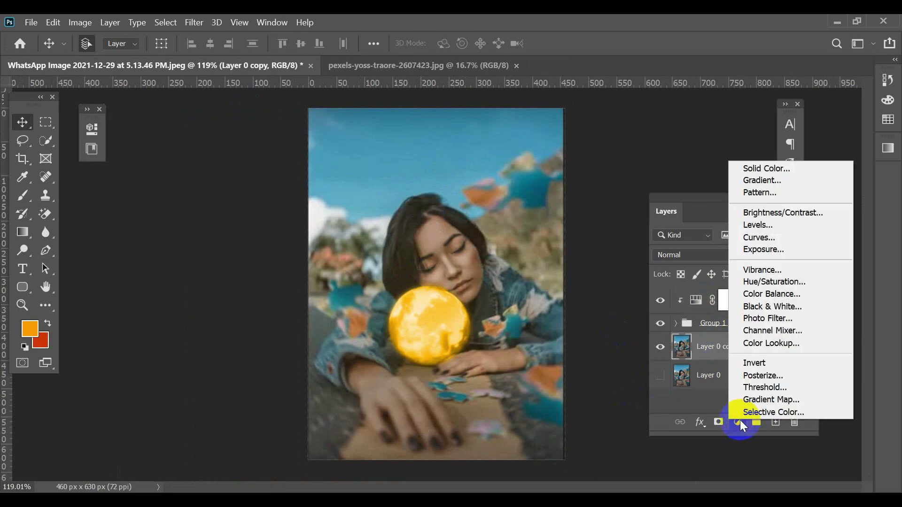
pyautogui.click(765, 250)
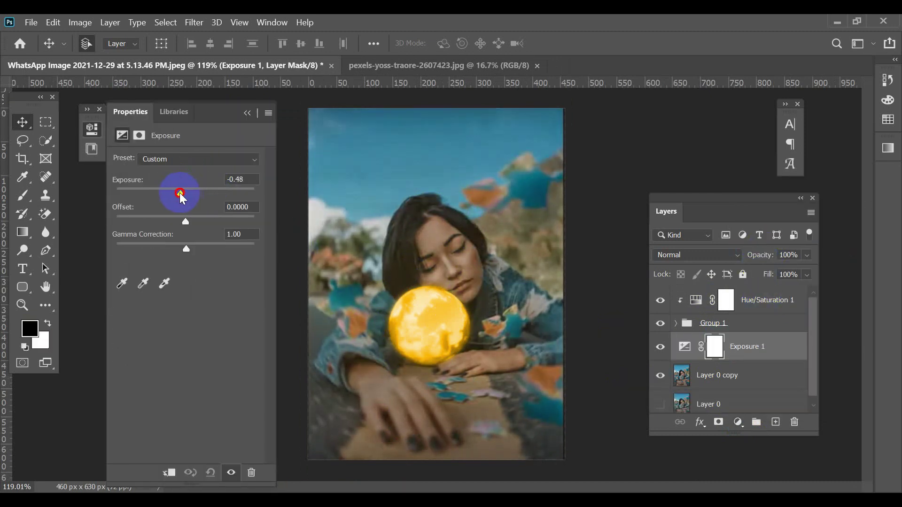
pyautogui.moveTo(186, 194); pyautogui.dragTo(158, 195)
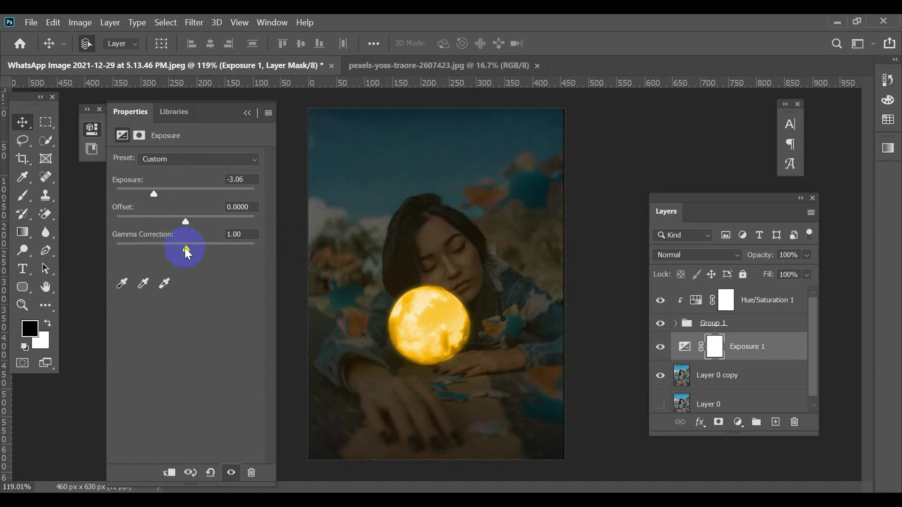
pyautogui.moveTo(185, 247)
pyautogui.mouseDown()
pyautogui.moveTo(195, 247)
pyautogui.moveTo(181, 246)
pyautogui.mouseUp()
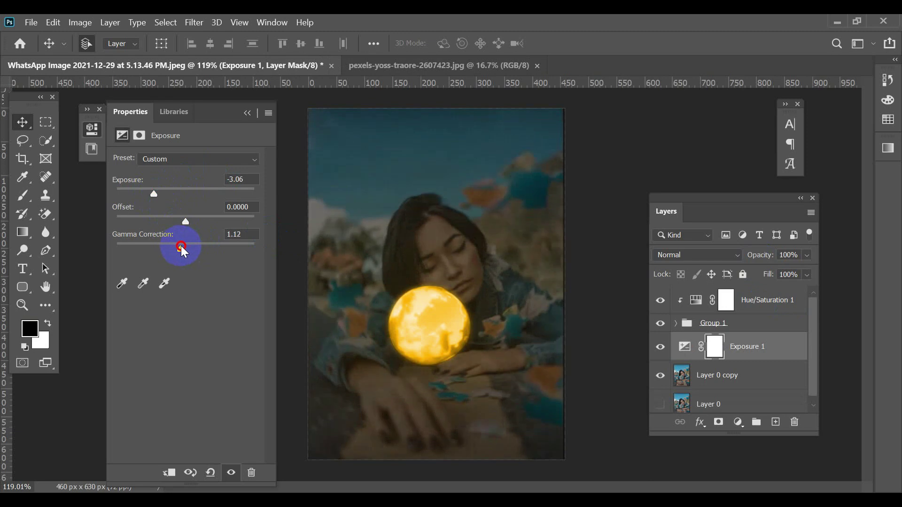
pyautogui.moveTo(156, 192); pyautogui.dragTo(158, 193)
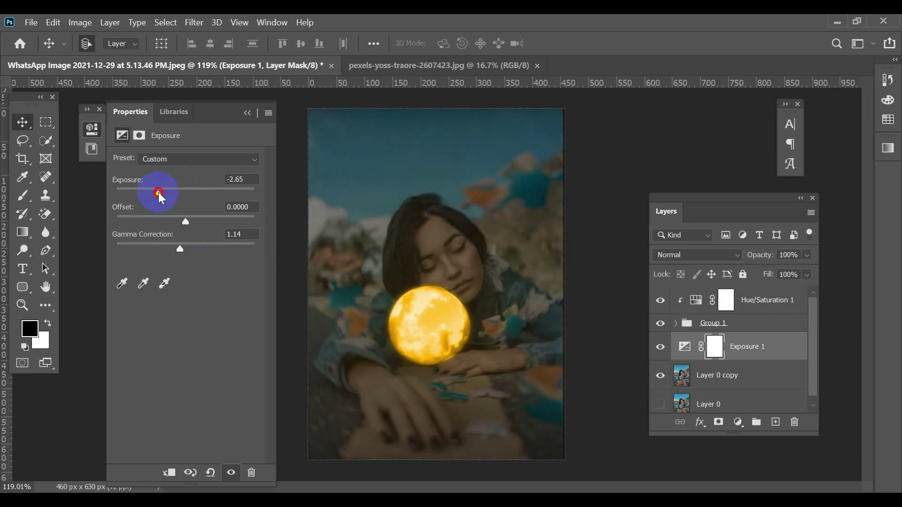
pyautogui.click(247, 112)
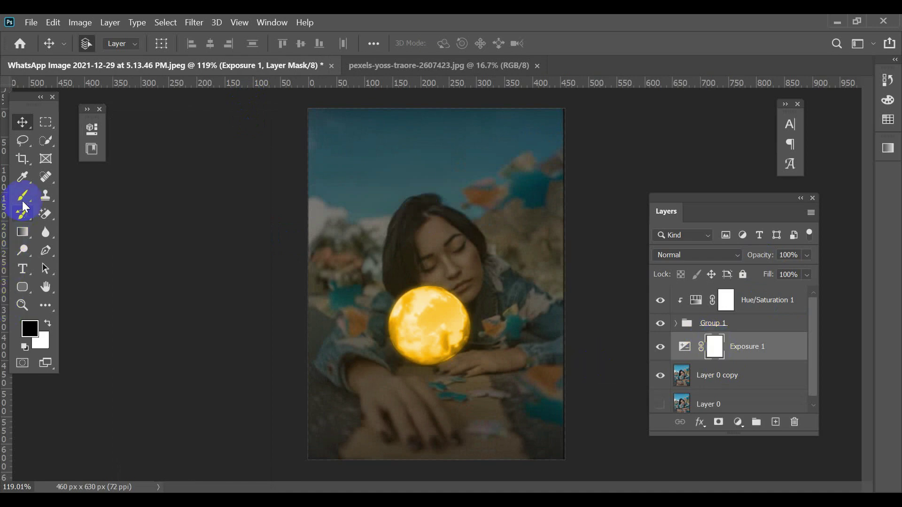
# Step: Set up a size-80 soft round brush targeting the Exposure 1 layer mask
pyautogui.moveTo(22, 195)
pyautogui.mouseDown()
pyautogui.moveTo(102, 208)
pyautogui.moveTo(93, 195)
pyautogui.mouseUp()
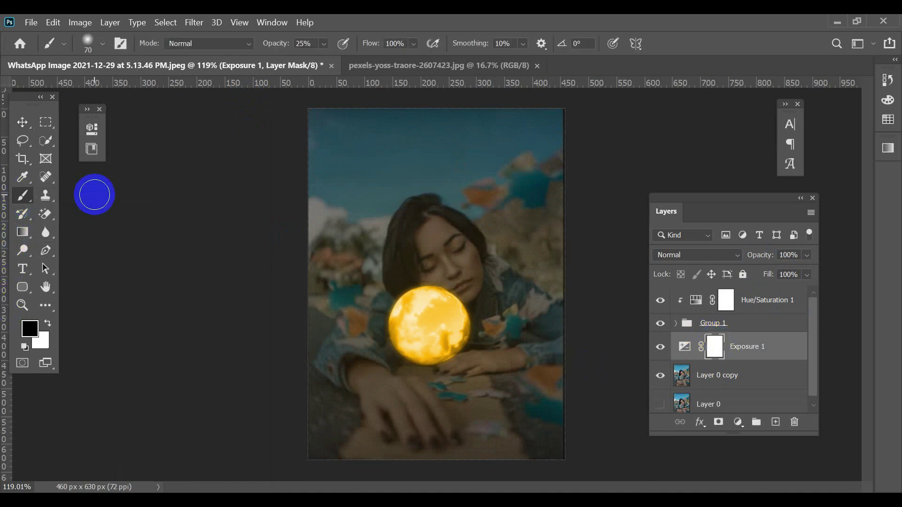
pyautogui.click(88, 42)
pyautogui.doubleClick(55, 219)
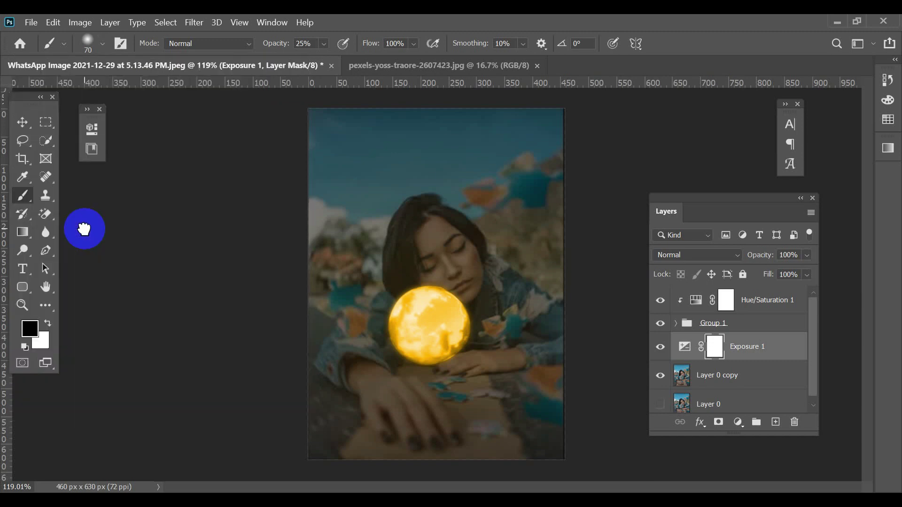
pyautogui.click(715, 352)
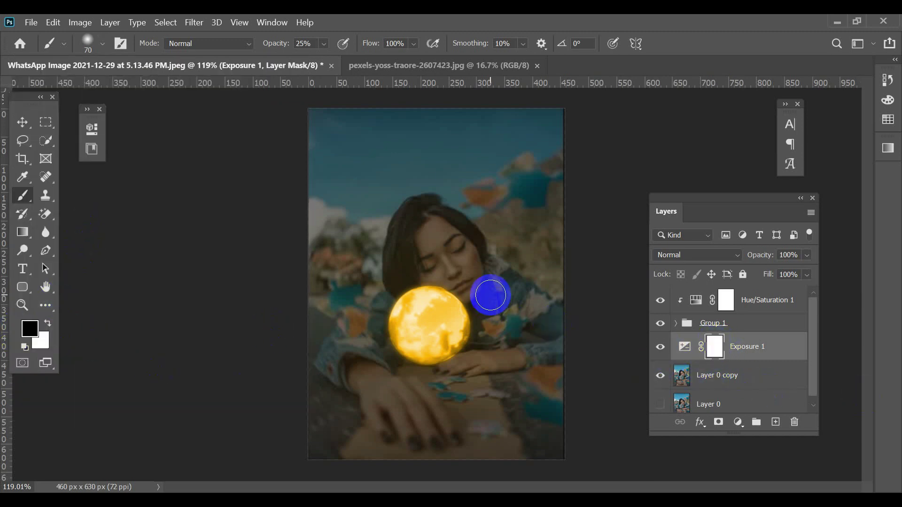
pyautogui.press(']')
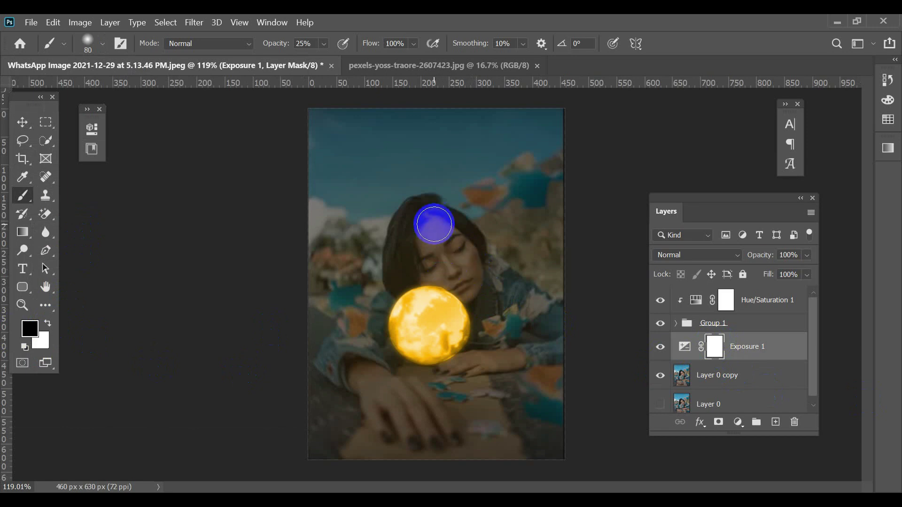
# Step: Paint black at 100% opacity and 22% flow over the woman's face, arms and hand
pyautogui.moveTo(429, 226)
pyautogui.mouseDown()
pyautogui.moveTo(435, 218)
pyautogui.moveTo(514, 280)
pyautogui.mouseUp()
pyautogui.click(323, 45)
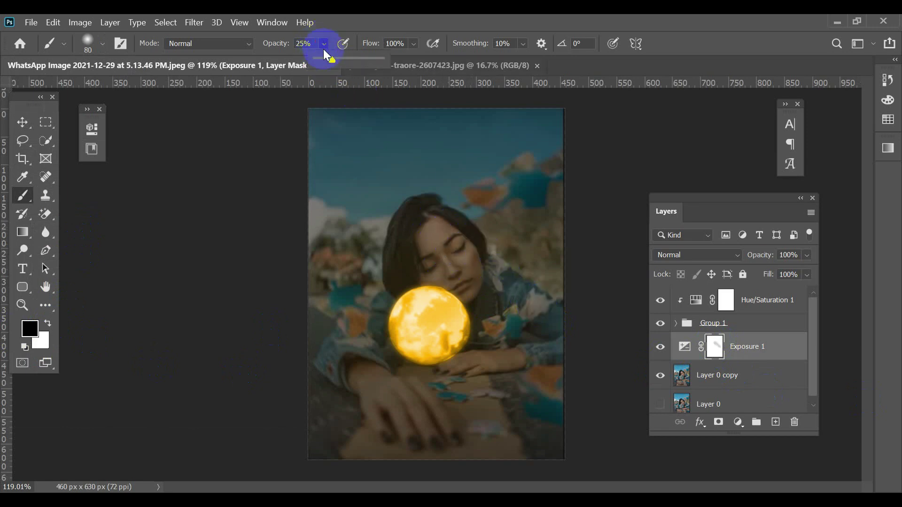
pyautogui.moveTo(333, 58); pyautogui.dragTo(399, 61)
pyautogui.click(413, 44)
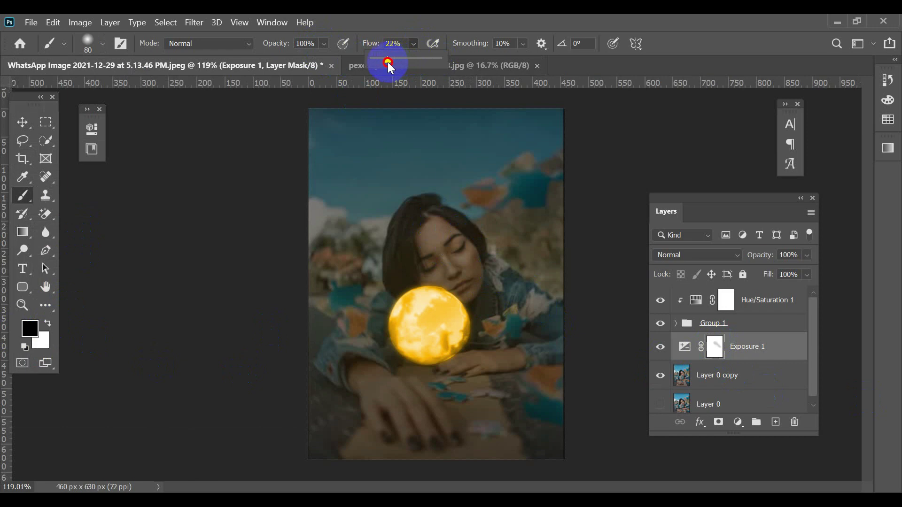
pyautogui.moveTo(432, 242)
pyautogui.mouseDown()
pyautogui.moveTo(554, 318)
pyautogui.moveTo(495, 353)
pyautogui.moveTo(447, 400)
pyautogui.moveTo(416, 409)
pyautogui.moveTo(415, 394)
pyautogui.moveTo(401, 423)
pyautogui.moveTo(362, 397)
pyautogui.moveTo(371, 343)
pyautogui.moveTo(354, 338)
pyautogui.moveTo(376, 282)
pyautogui.moveTo(417, 244)
pyautogui.moveTo(418, 216)
pyautogui.moveTo(511, 304)
pyautogui.moveTo(481, 300)
pyautogui.moveTo(475, 379)
pyautogui.mouseUp()
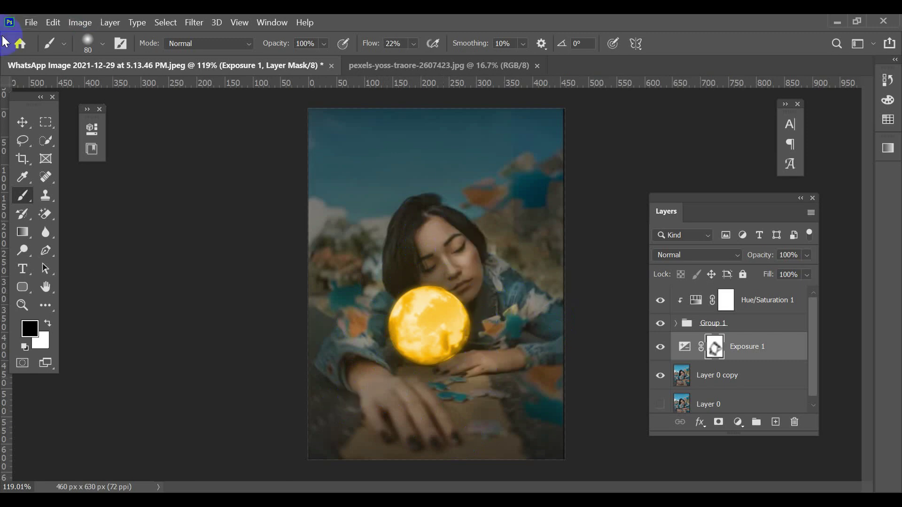
pyautogui.click(414, 44)
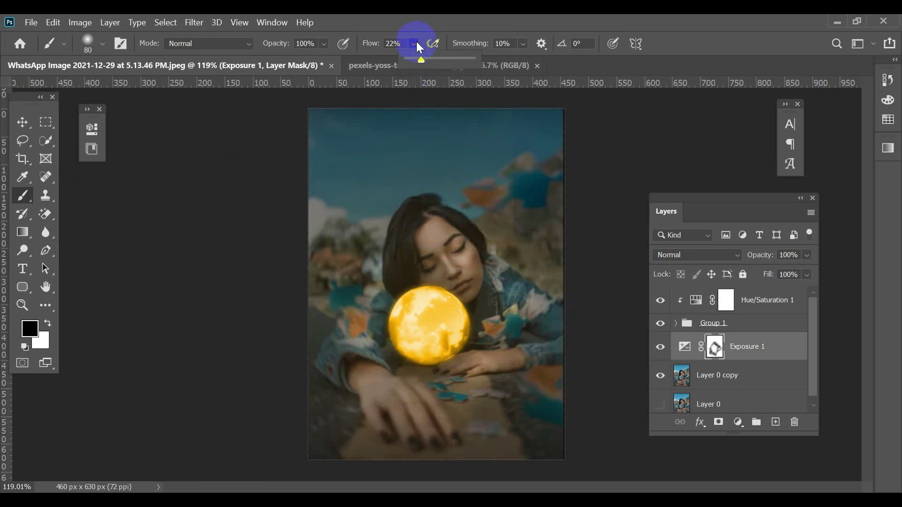
pyautogui.moveTo(519, 300)
pyautogui.mouseDown()
pyautogui.moveTo(487, 312)
pyautogui.moveTo(495, 332)
pyautogui.moveTo(548, 343)
pyautogui.moveTo(556, 326)
pyautogui.moveTo(432, 207)
pyautogui.moveTo(376, 275)
pyautogui.moveTo(359, 322)
pyautogui.moveTo(360, 372)
pyautogui.moveTo(367, 297)
pyautogui.moveTo(393, 232)
pyautogui.moveTo(470, 250)
pyautogui.moveTo(461, 262)
pyautogui.moveTo(516, 355)
pyautogui.moveTo(376, 382)
pyautogui.moveTo(421, 409)
pyautogui.moveTo(431, 426)
pyautogui.moveTo(359, 376)
pyautogui.moveTo(409, 413)
pyautogui.moveTo(451, 381)
pyautogui.moveTo(514, 362)
pyautogui.moveTo(509, 318)
pyautogui.moveTo(475, 266)
pyautogui.moveTo(543, 322)
pyautogui.moveTo(527, 365)
pyautogui.moveTo(484, 373)
pyautogui.moveTo(477, 382)
pyautogui.moveTo(551, 334)
pyautogui.moveTo(497, 305)
pyautogui.moveTo(457, 235)
pyautogui.moveTo(393, 253)
pyautogui.mouseUp()
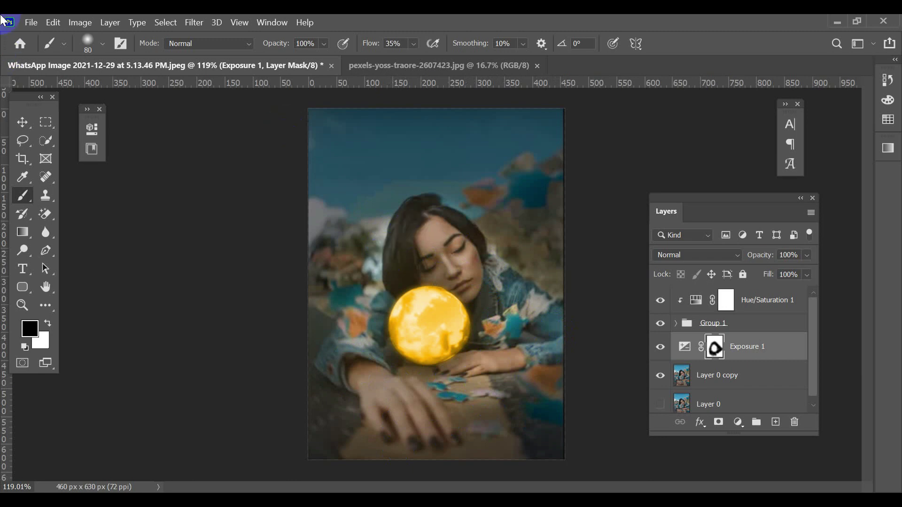
pyautogui.click(22, 122)
pyautogui.click(701, 305)
# Step: Duplicate Hue/Saturation 1, place the copy between Group 1 and Exposure 1, and invert its mask to black
pyautogui.click(753, 310)
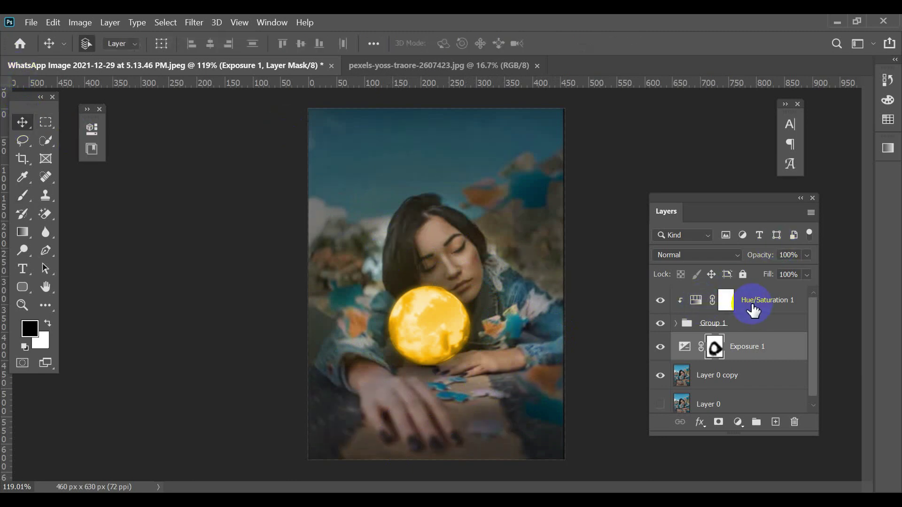
pyautogui.hotkey('ctrl', 'j')
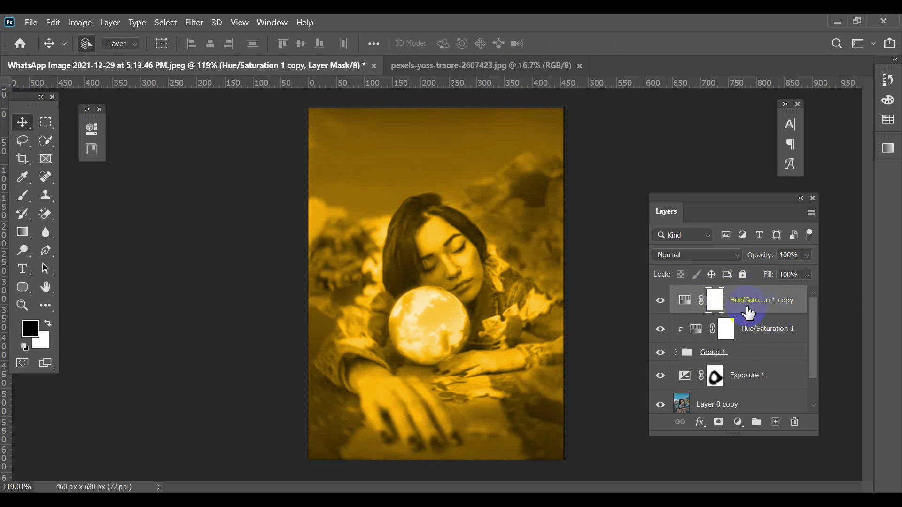
pyautogui.moveTo(743, 298); pyautogui.dragTo(731, 364)
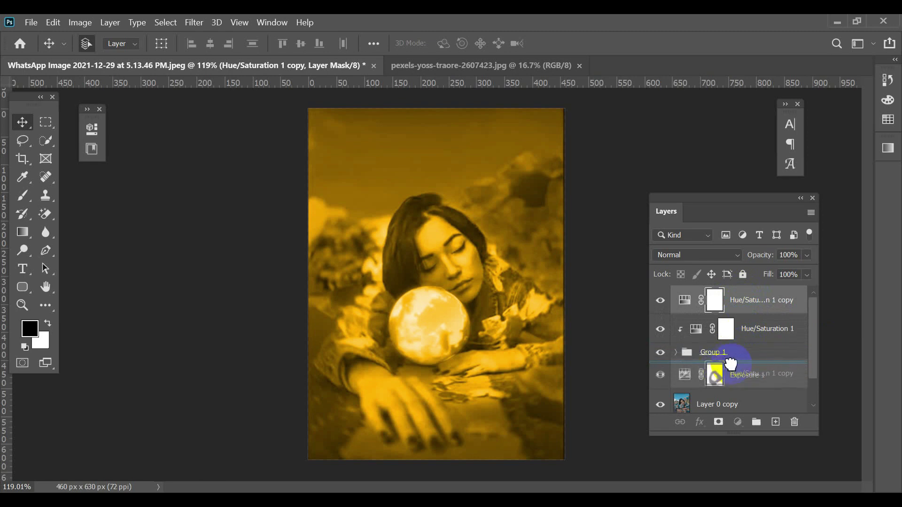
pyautogui.moveTo(731, 364); pyautogui.dragTo(731, 364)
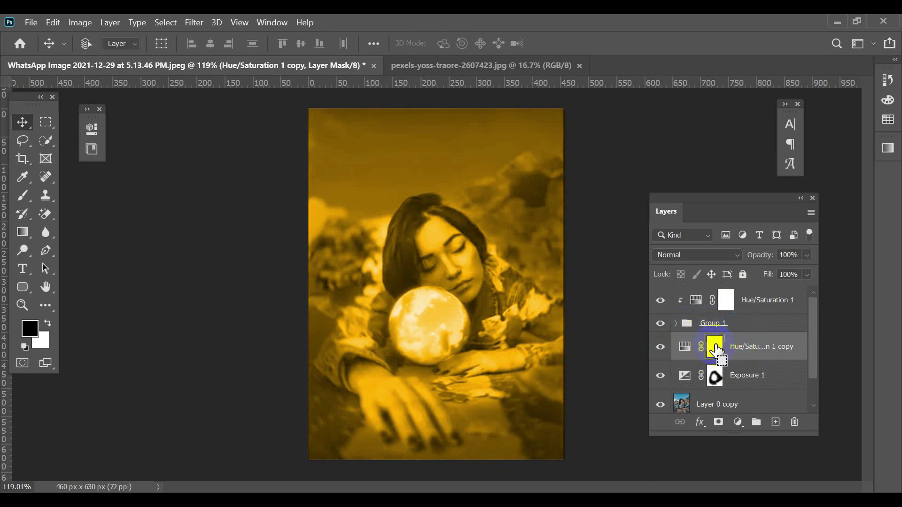
pyautogui.hotkey('ctrl', 'i')
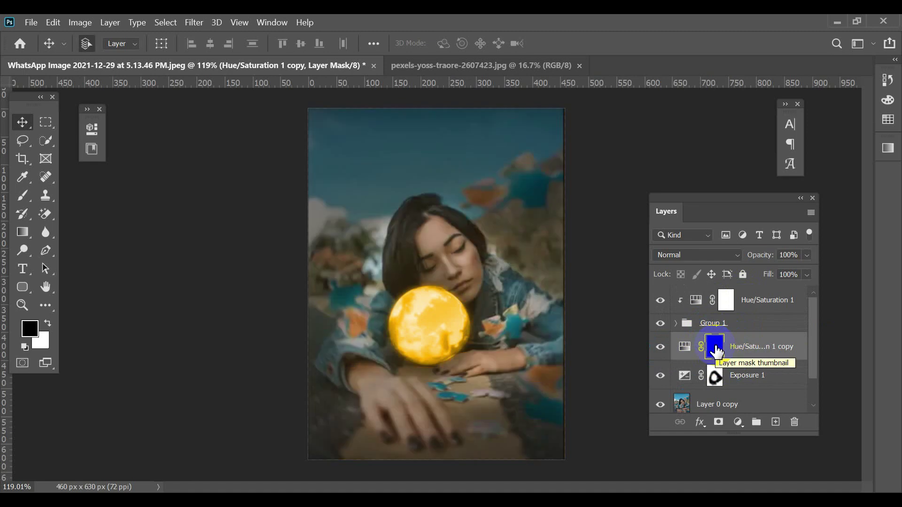
# Step: Choose the Brush tool with a soft round preset
pyautogui.click(22, 195)
pyautogui.click(103, 46)
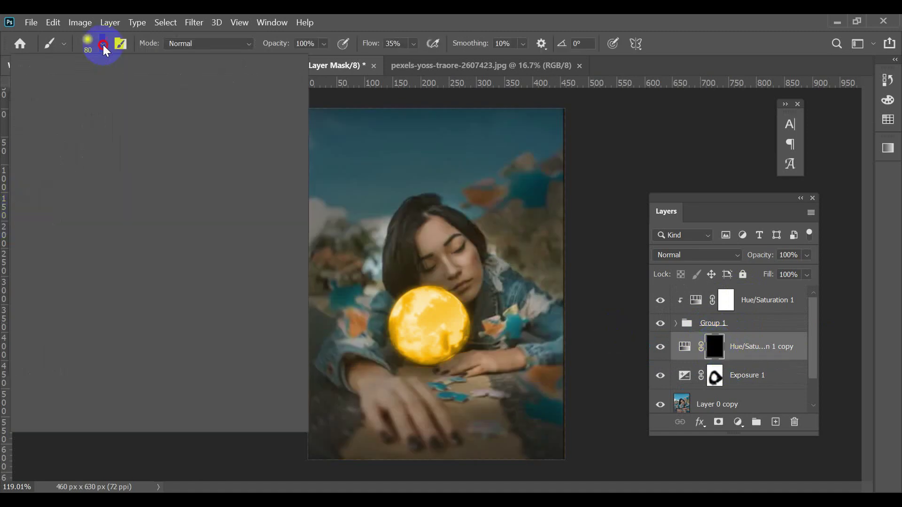
pyautogui.doubleClick(71, 236)
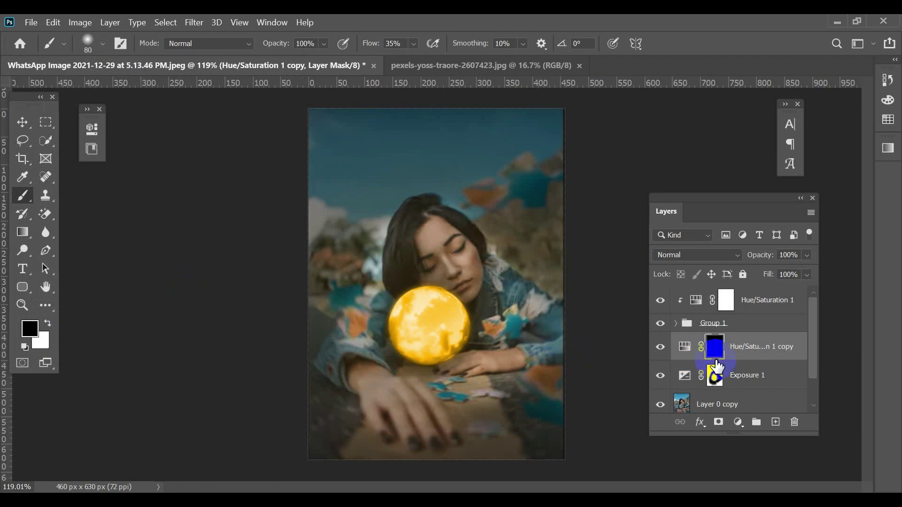
# Step: Try brush flows of 10% and about 46% with test strokes on the copy's mask
pyautogui.click(415, 43)
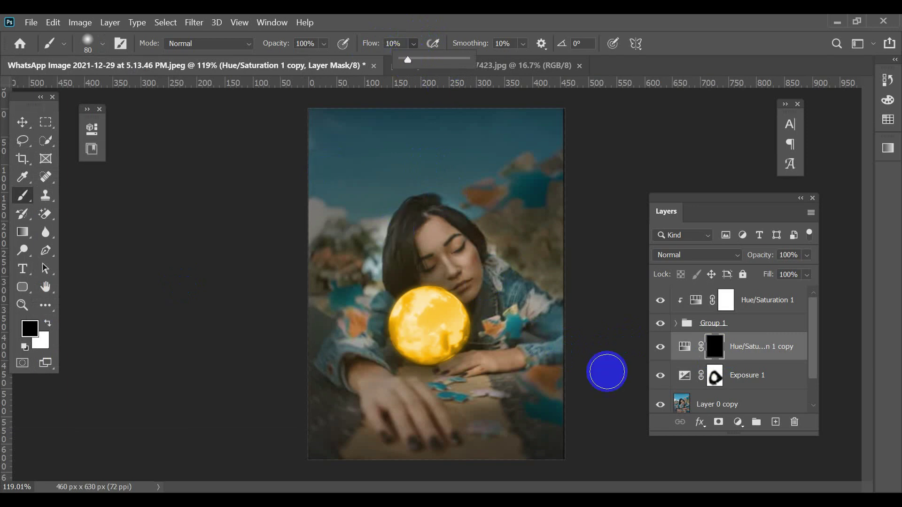
pyautogui.click(714, 353)
pyautogui.moveTo(474, 323)
pyautogui.mouseDown()
pyautogui.moveTo(459, 258)
pyautogui.moveTo(466, 245)
pyautogui.moveTo(493, 290)
pyautogui.moveTo(516, 292)
pyautogui.moveTo(549, 336)
pyautogui.moveTo(499, 352)
pyautogui.moveTo(526, 327)
pyautogui.mouseUp()
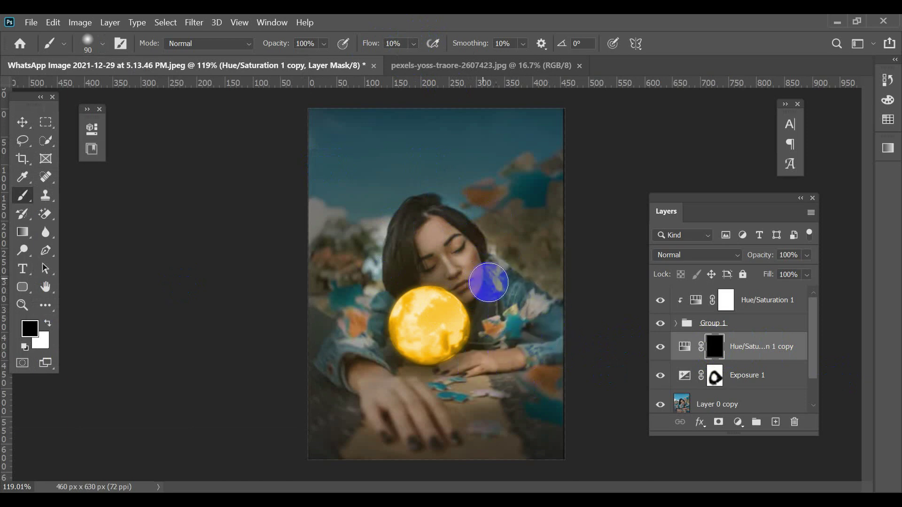
pyautogui.click(324, 44)
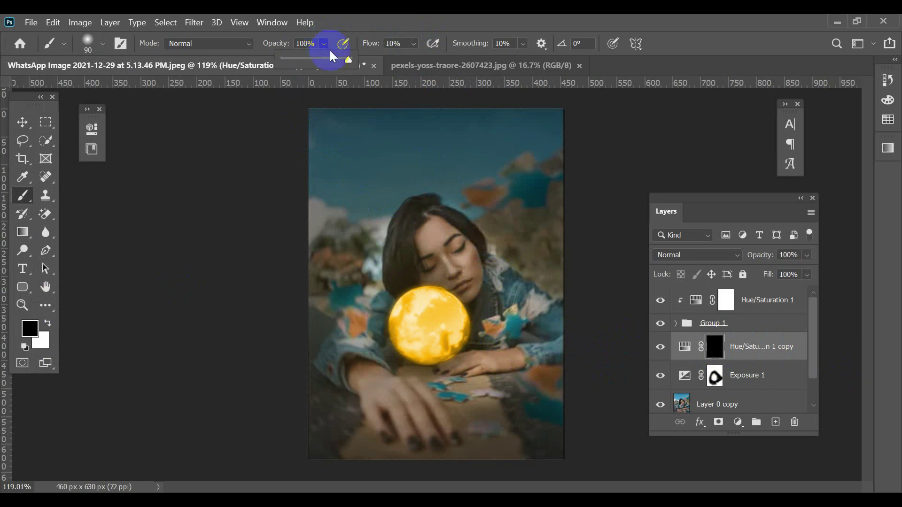
pyautogui.click(413, 44)
pyautogui.click(432, 59)
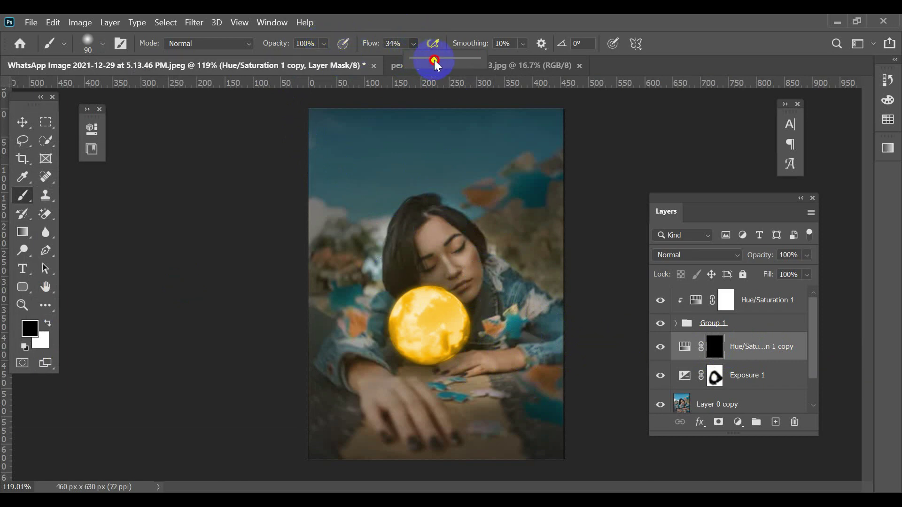
pyautogui.moveTo(443, 61); pyautogui.dragTo(444, 61)
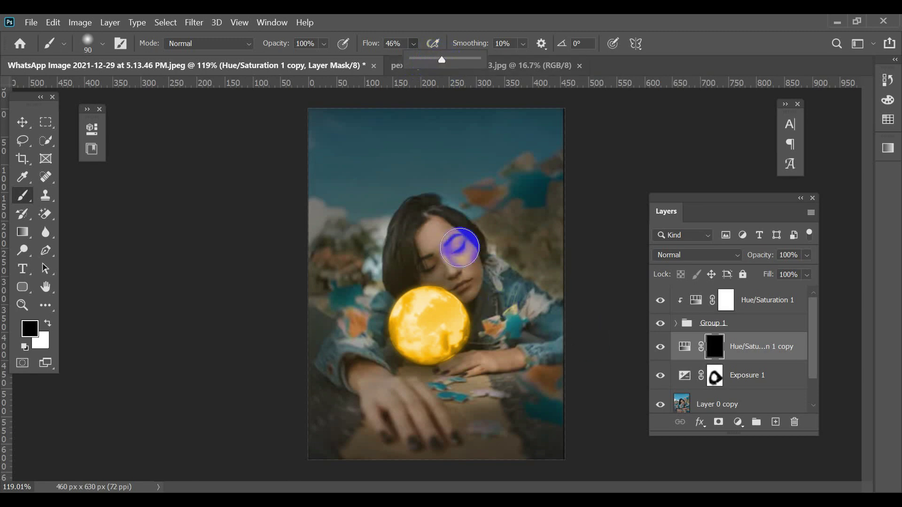
pyautogui.moveTo(463, 242)
pyautogui.mouseDown()
pyautogui.moveTo(531, 315)
pyautogui.moveTo(558, 318)
pyautogui.moveTo(433, 373)
pyautogui.moveTo(429, 413)
pyautogui.moveTo(376, 372)
pyautogui.mouseUp()
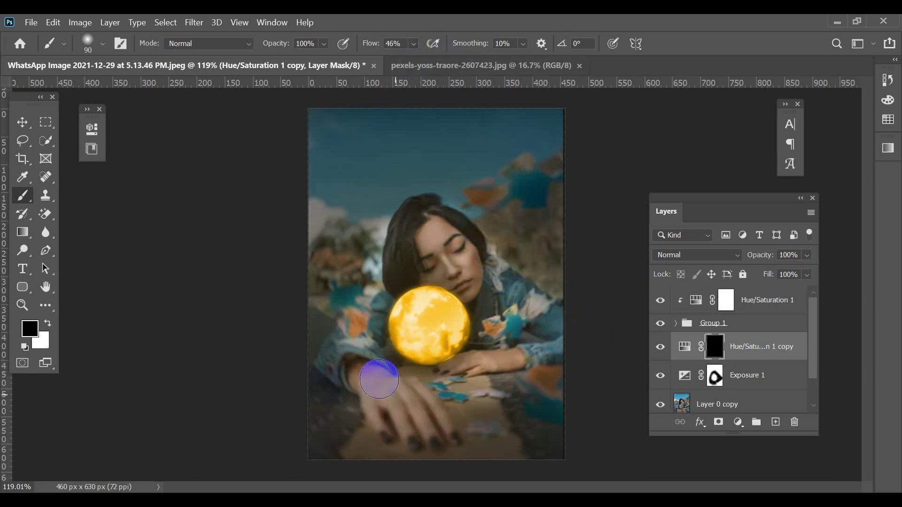
# Step: Raise flow to 82% for a stroke near the face, then settle on 30% flow
pyautogui.click(414, 43)
pyautogui.click(429, 60)
pyautogui.moveTo(429, 60); pyautogui.dragTo(453, 60)
pyautogui.moveTo(483, 236)
pyautogui.mouseDown()
pyautogui.moveTo(466, 258)
pyautogui.moveTo(528, 305)
pyautogui.moveTo(507, 362)
pyautogui.moveTo(482, 387)
pyautogui.mouseUp()
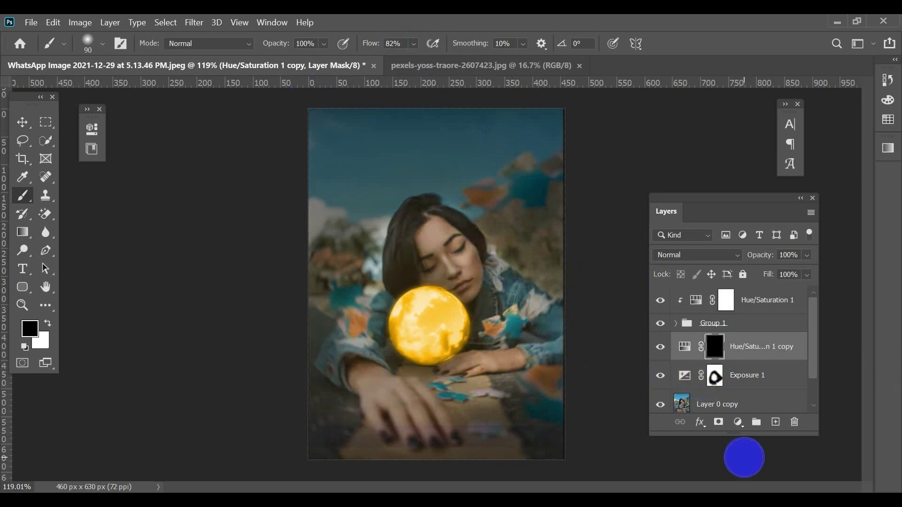
pyautogui.click(414, 43)
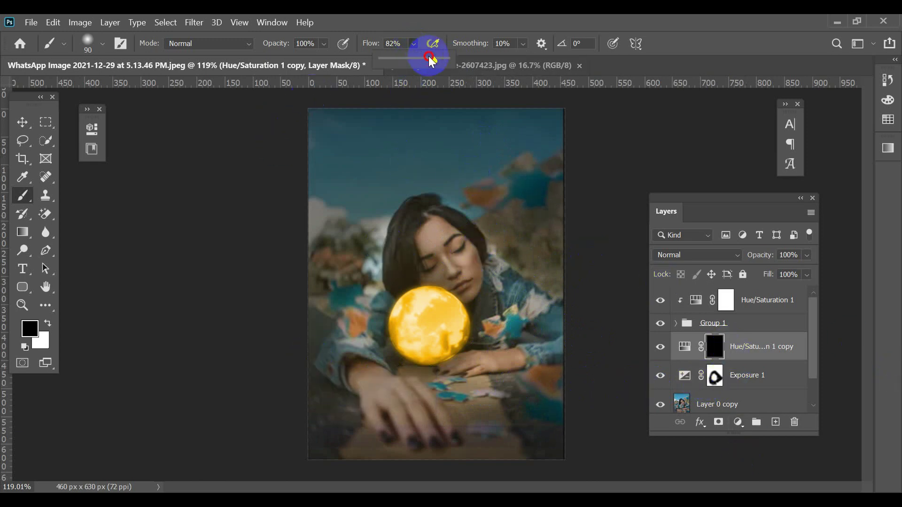
pyautogui.moveTo(431, 60); pyautogui.dragTo(401, 60)
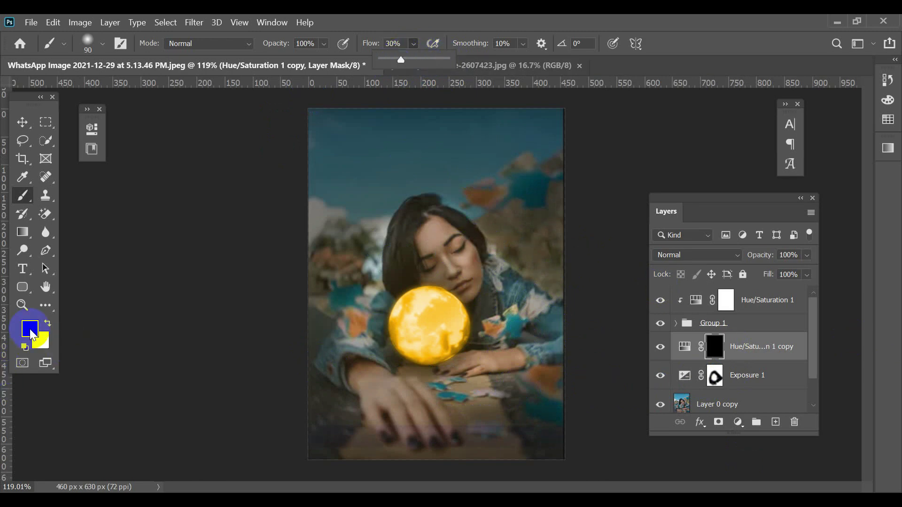
# Step: With white foreground and 10% flow, paint soft golden light onto the woman's face on the copy mask
pyautogui.press('d')
pyautogui.click(49, 322)
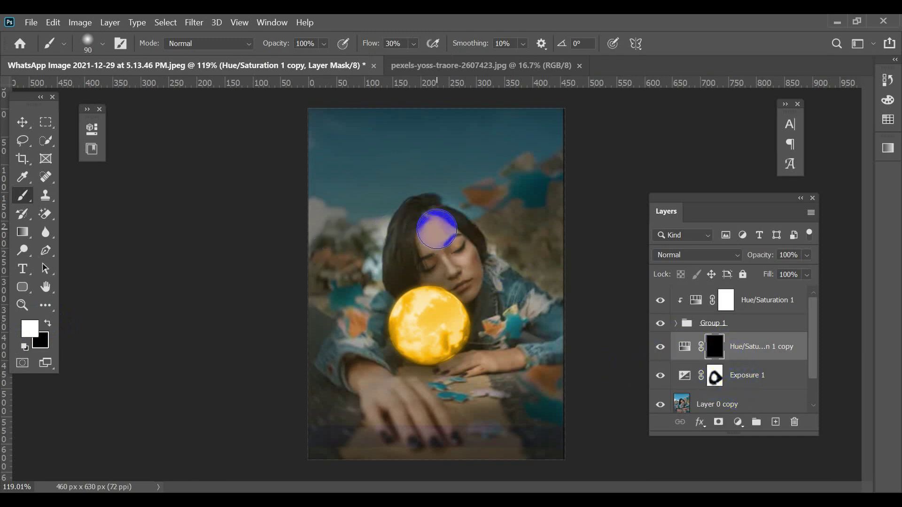
pyautogui.moveTo(437, 224); pyautogui.dragTo(478, 263)
pyautogui.hotkey('ctrl', 'z')
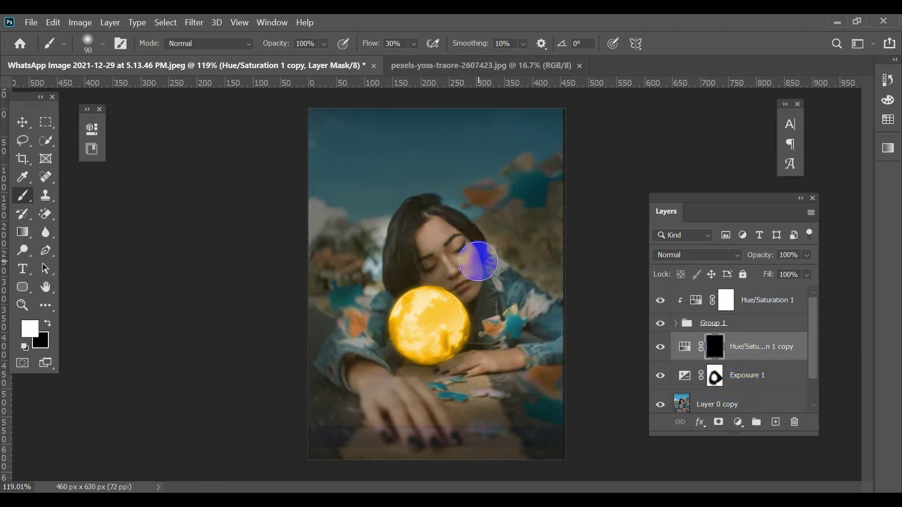
pyautogui.click(414, 43)
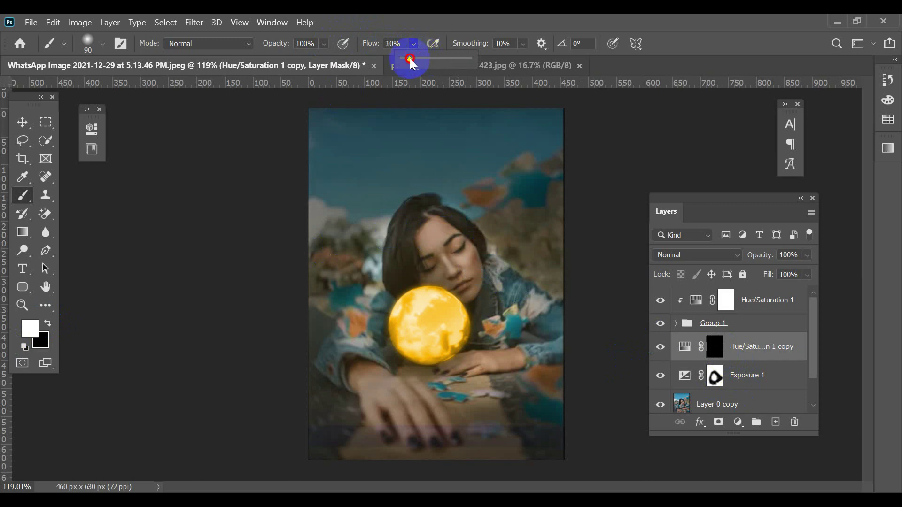
pyautogui.moveTo(427, 220)
pyautogui.mouseDown()
pyautogui.moveTo(560, 333)
pyautogui.moveTo(485, 315)
pyautogui.moveTo(532, 356)
pyautogui.moveTo(483, 368)
pyautogui.moveTo(489, 410)
pyautogui.moveTo(447, 427)
pyautogui.moveTo(396, 402)
pyautogui.moveTo(368, 367)
pyautogui.moveTo(358, 332)
pyautogui.moveTo(382, 288)
pyautogui.moveTo(338, 370)
pyautogui.moveTo(382, 366)
pyautogui.moveTo(511, 433)
pyautogui.moveTo(382, 399)
pyautogui.moveTo(370, 427)
pyautogui.moveTo(476, 446)
pyautogui.moveTo(505, 383)
pyautogui.moveTo(479, 366)
pyautogui.moveTo(512, 330)
pyautogui.moveTo(550, 327)
pyautogui.moveTo(578, 336)
pyautogui.moveTo(411, 244)
pyautogui.moveTo(426, 238)
pyautogui.moveTo(444, 266)
pyautogui.moveTo(430, 270)
pyautogui.moveTo(437, 232)
pyautogui.moveTo(497, 269)
pyautogui.moveTo(555, 338)
pyautogui.moveTo(566, 364)
pyautogui.moveTo(515, 427)
pyautogui.moveTo(366, 342)
pyautogui.moveTo(435, 429)
pyautogui.moveTo(554, 441)
pyautogui.moveTo(453, 357)
pyautogui.mouseUp()
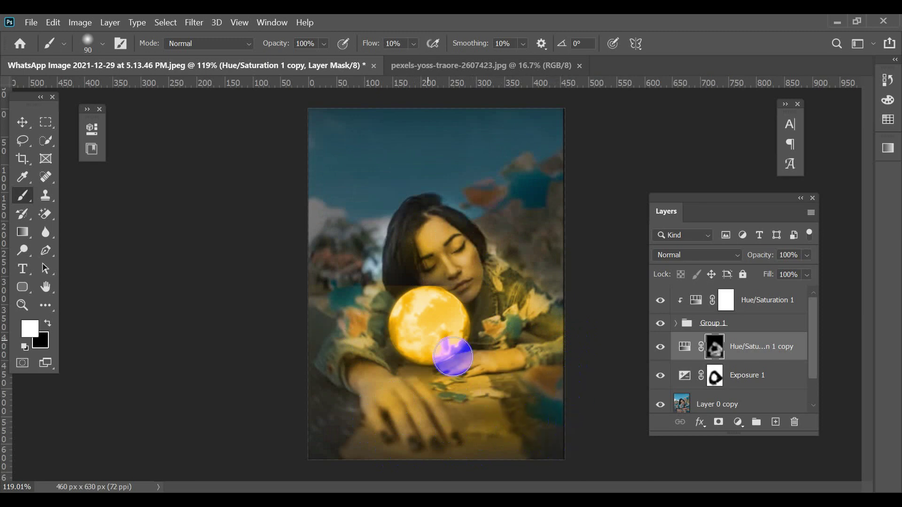
# Step: Add a Brightness/Contrast layer above Hue/Saturation 1 with Brightness -23 and Contrast 27
pyautogui.click(26, 125)
pyautogui.click(713, 348)
pyautogui.click(779, 349)
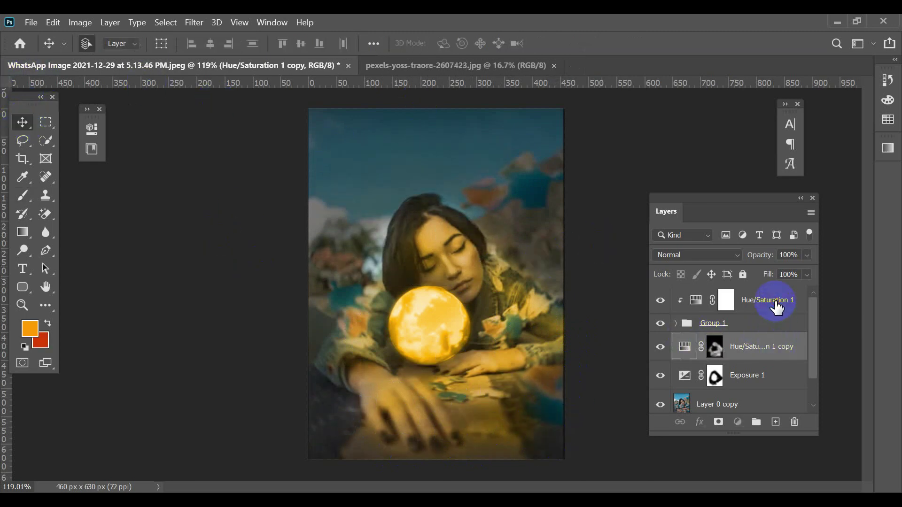
pyautogui.click(777, 305)
pyautogui.click(740, 424)
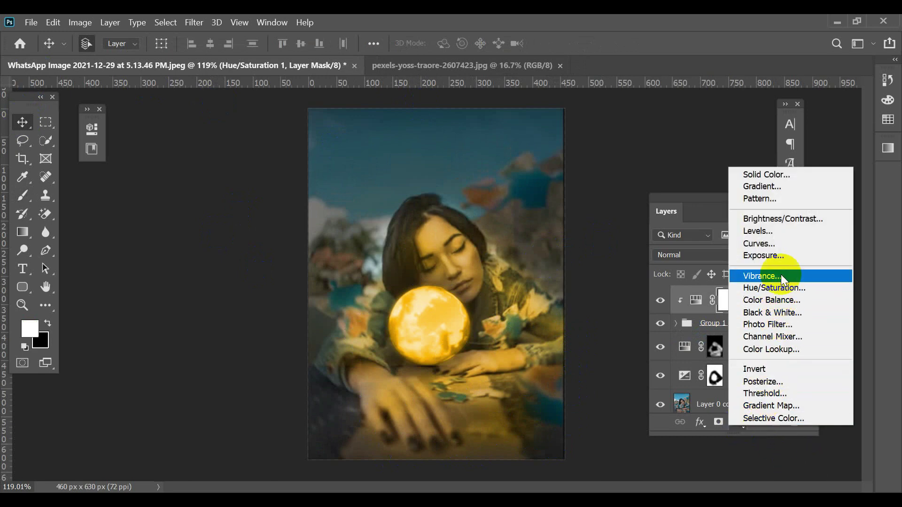
pyautogui.click(783, 220)
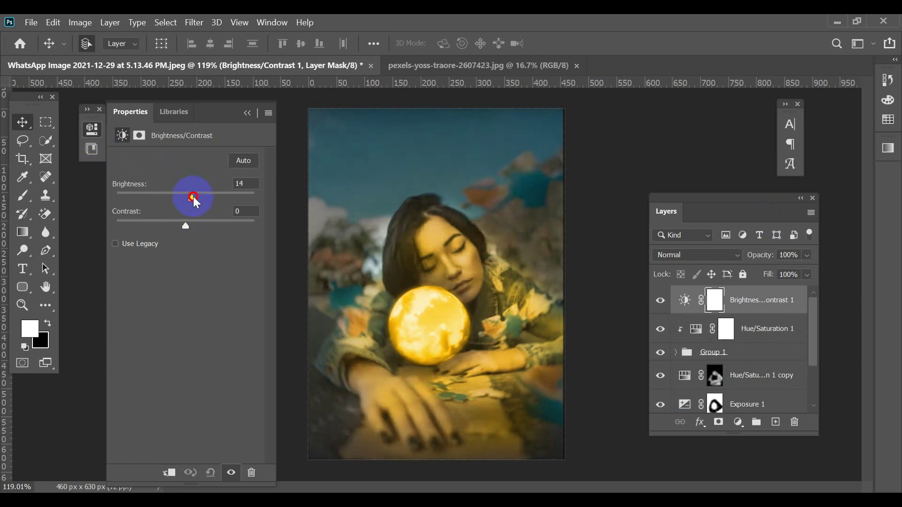
pyautogui.moveTo(188, 197); pyautogui.dragTo(175, 198)
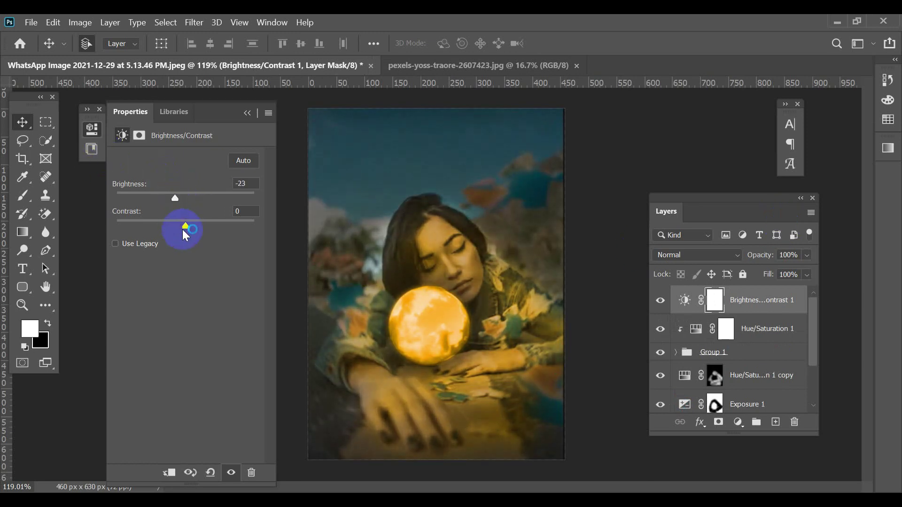
pyautogui.moveTo(210, 227); pyautogui.dragTo(204, 228)
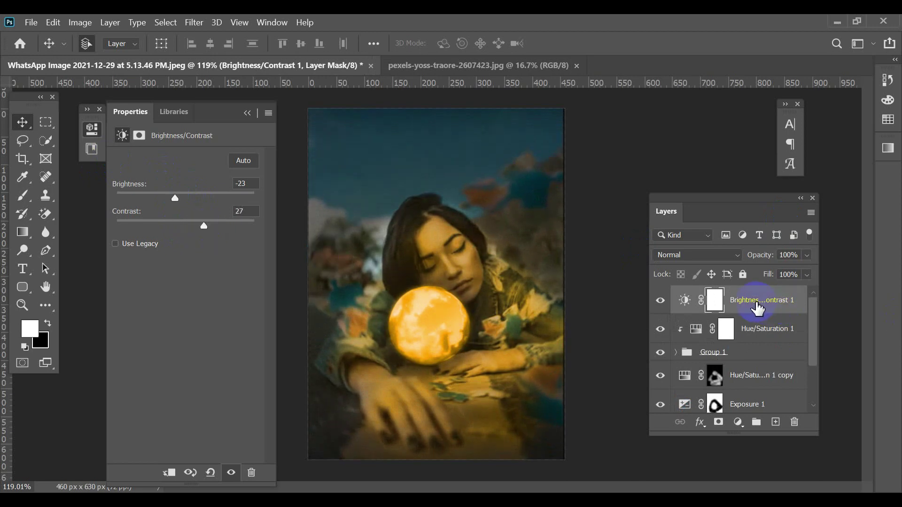
pyautogui.click(758, 307)
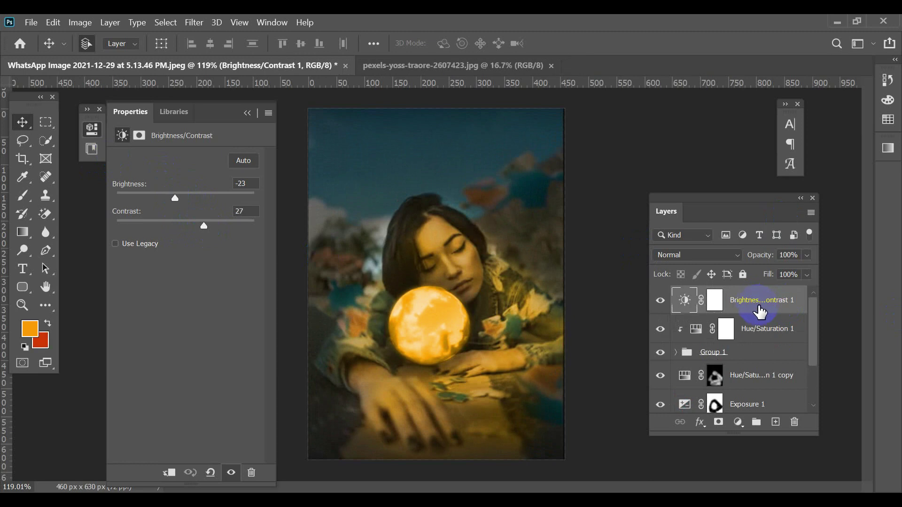
pyautogui.click(247, 113)
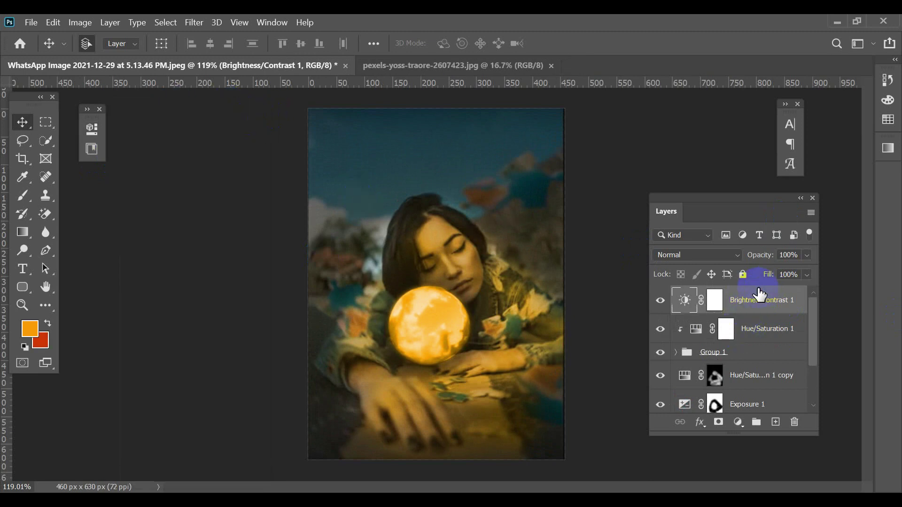
# Step: Stamp all visible layers into a new merged Layer 2
pyautogui.scroll(-1, 454, 328)
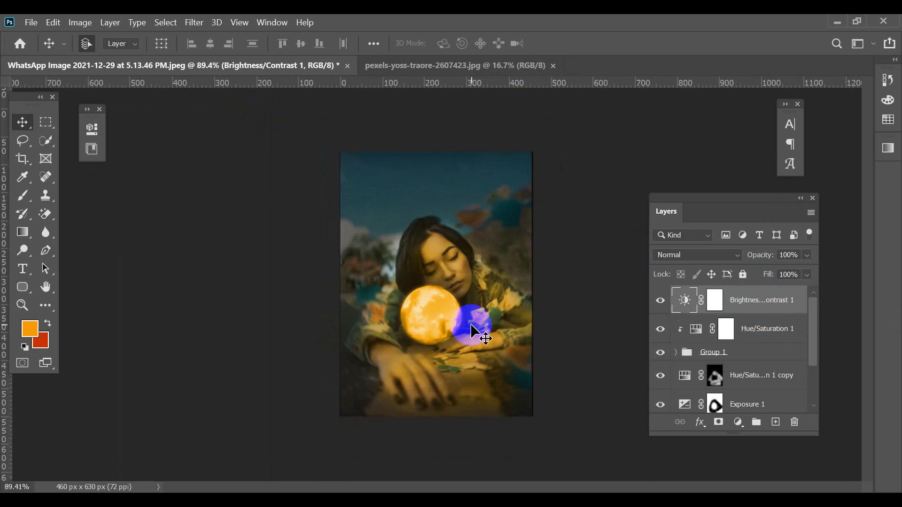
pyautogui.scroll(-1, 471, 325)
pyautogui.scroll(1, 471, 326)
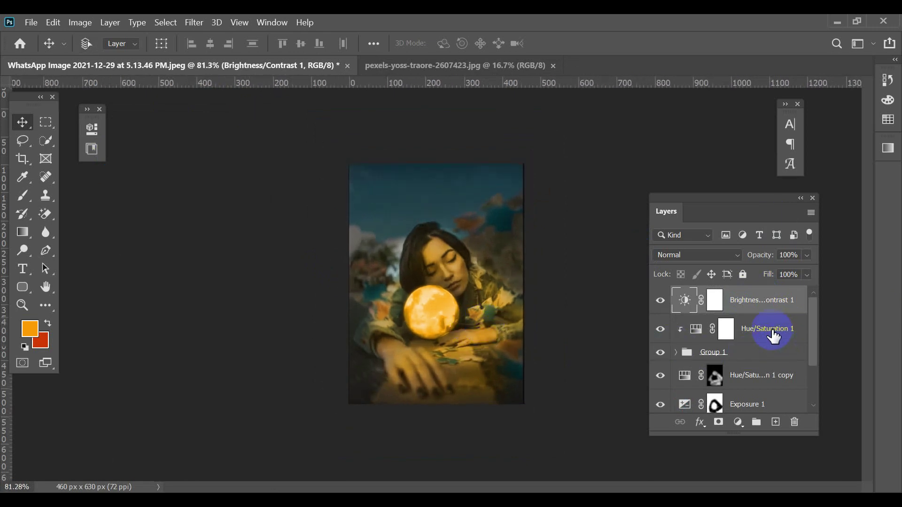
pyautogui.hotkey('ctrl', 'shift', 'alt', 'e')
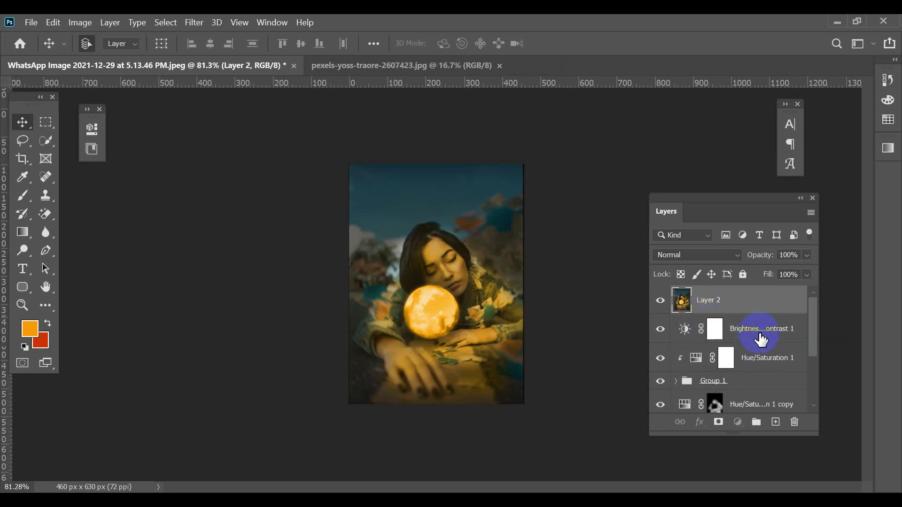
# Step: Group Brightness/Contrast 1 down through Layer 0 copy into Group 2 and hide it
pyautogui.click(761, 340)
pyautogui.click(749, 381)
pyautogui.scroll(-3, 749, 382)
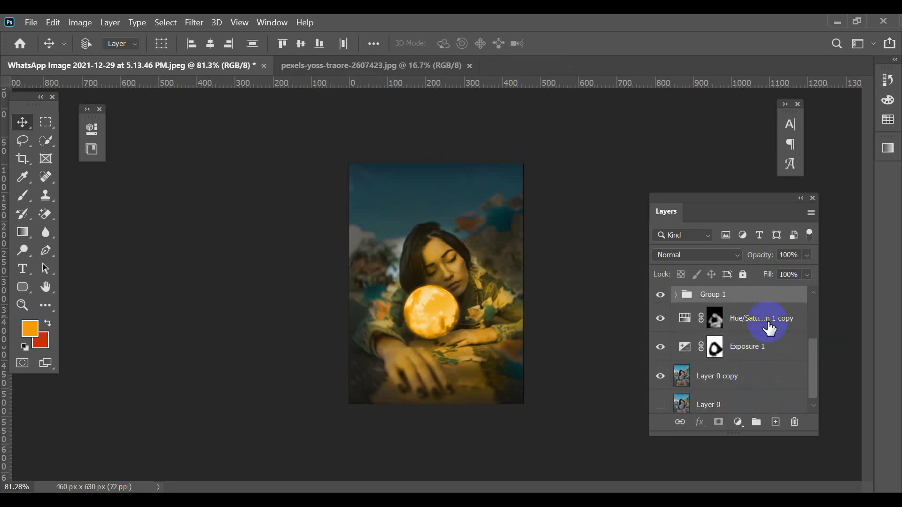
pyautogui.keyDown('shift'); pyautogui.click(770, 324); pyautogui.keyUp('shift')
pyautogui.keyDown('shift'); pyautogui.click(768, 350); pyautogui.keyUp('shift')
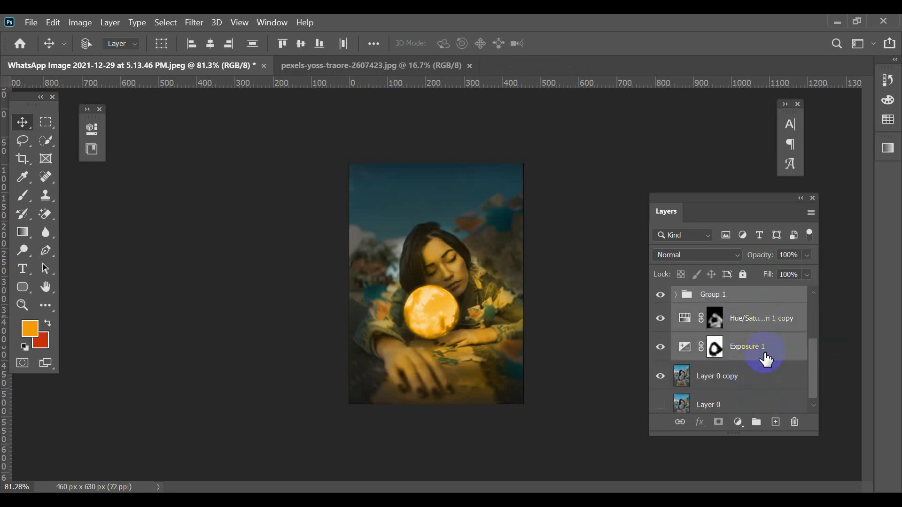
pyautogui.keyDown('shift'); pyautogui.click(766, 378); pyautogui.keyUp('shift')
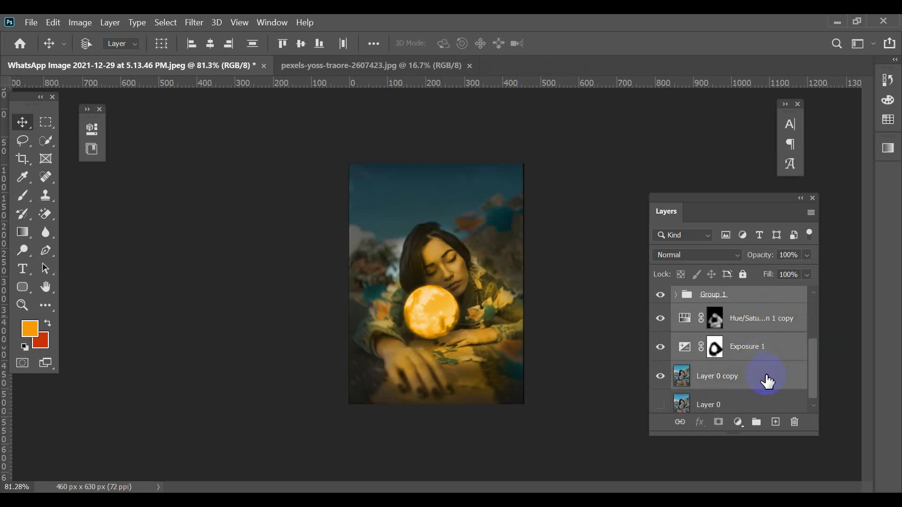
pyautogui.hotkey('ctrl', 'g')
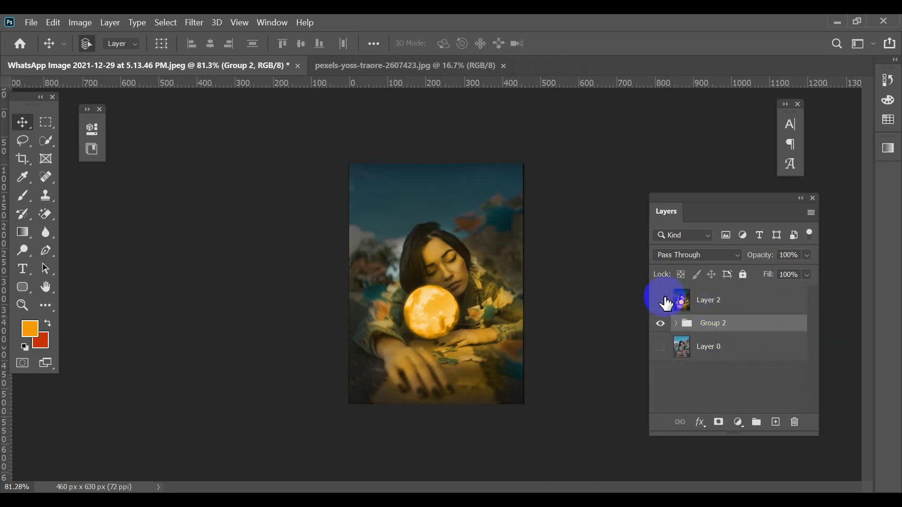
pyautogui.click(664, 324)
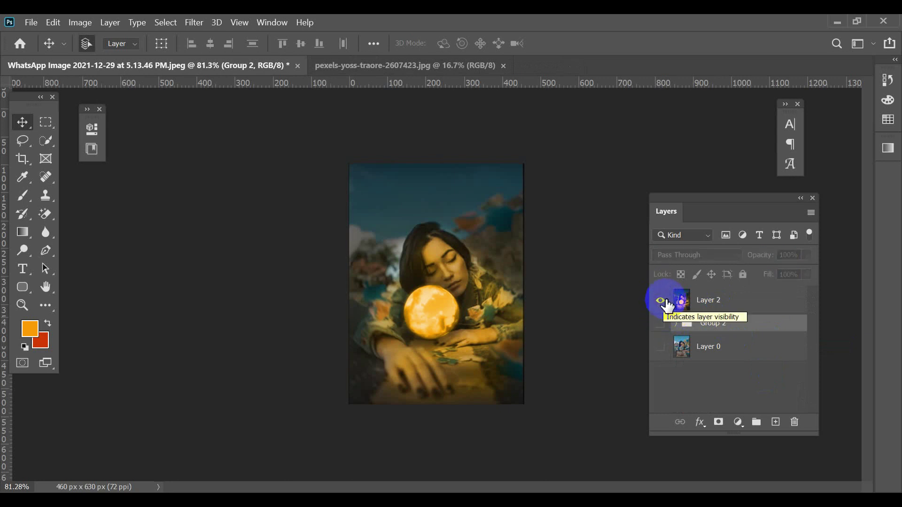
# Step: Toggle Layer 2's visibility over Layer 0 to compare the edit with the original
pyautogui.click(695, 305)
pyautogui.click(664, 301)
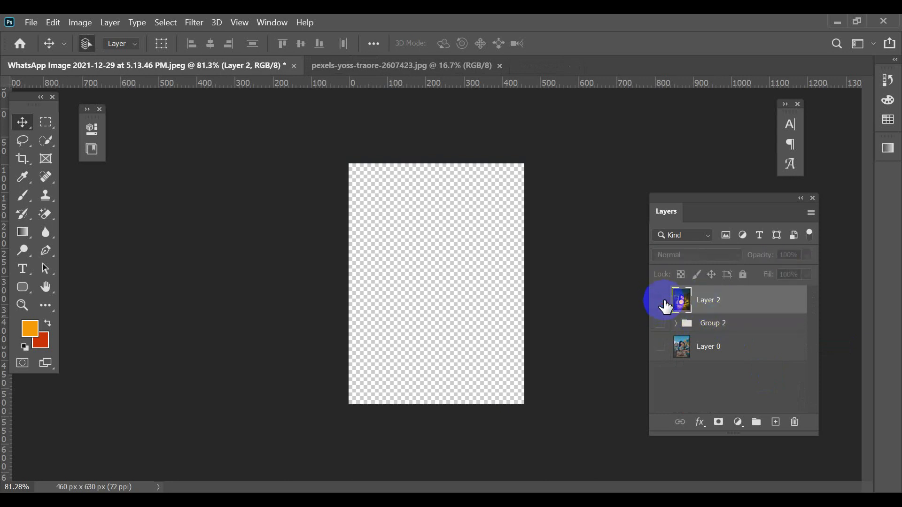
pyautogui.click(664, 302)
pyautogui.click(661, 347)
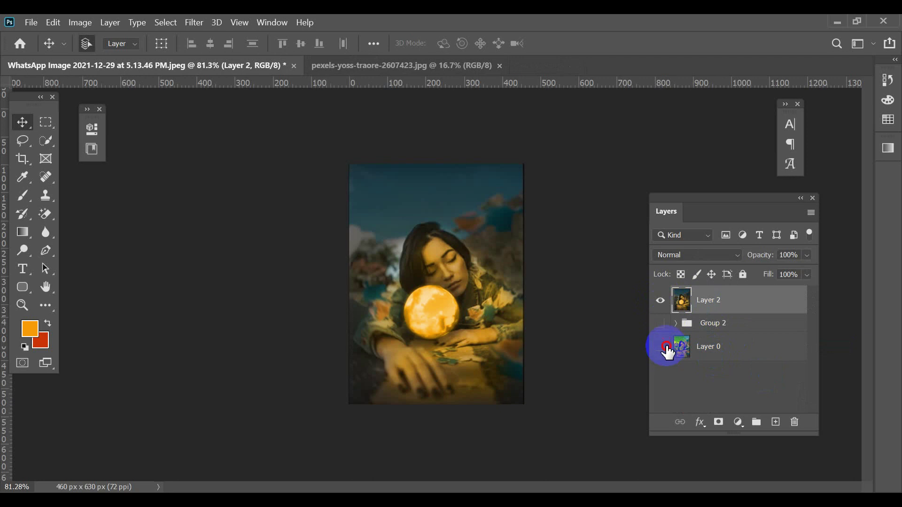
pyautogui.click(661, 301)
pyautogui.click(661, 301)
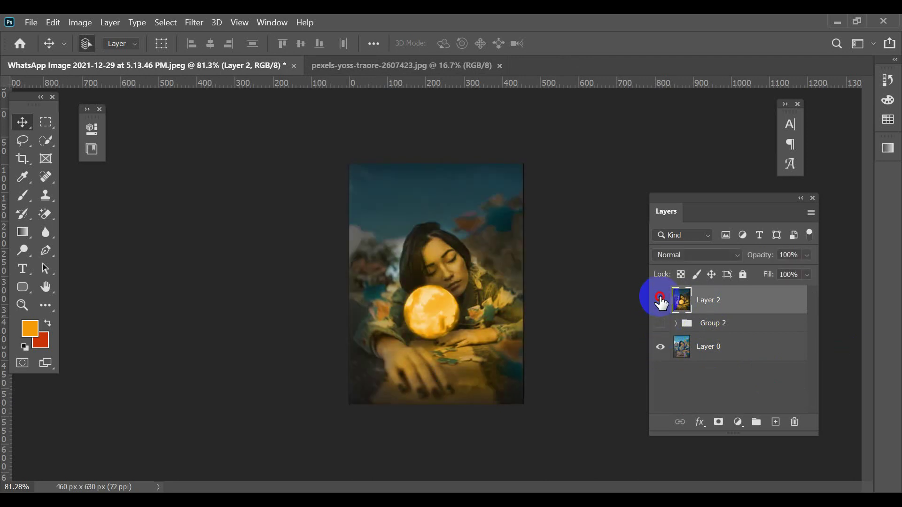
pyautogui.click(661, 301)
pyautogui.click(661, 301)
pyautogui.click(661, 301)
pyautogui.click(661, 301)
pyautogui.click(660, 301)
pyautogui.click(661, 301)
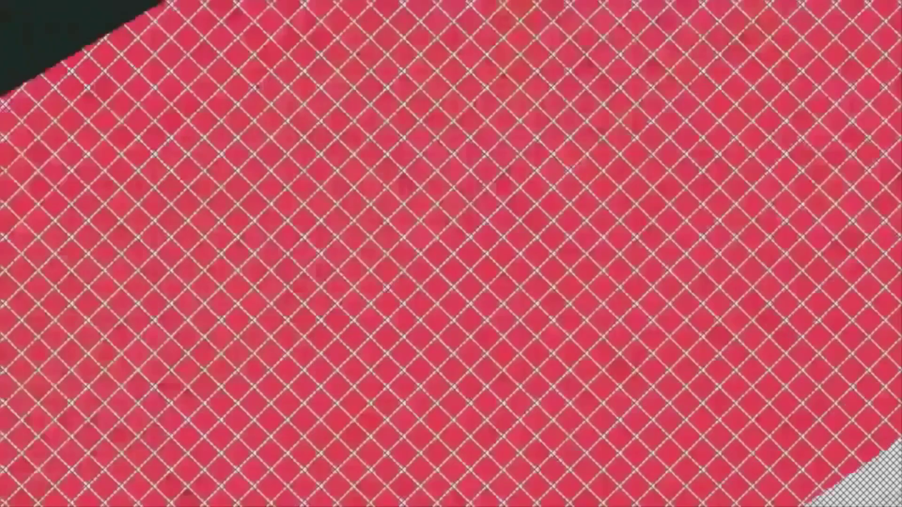